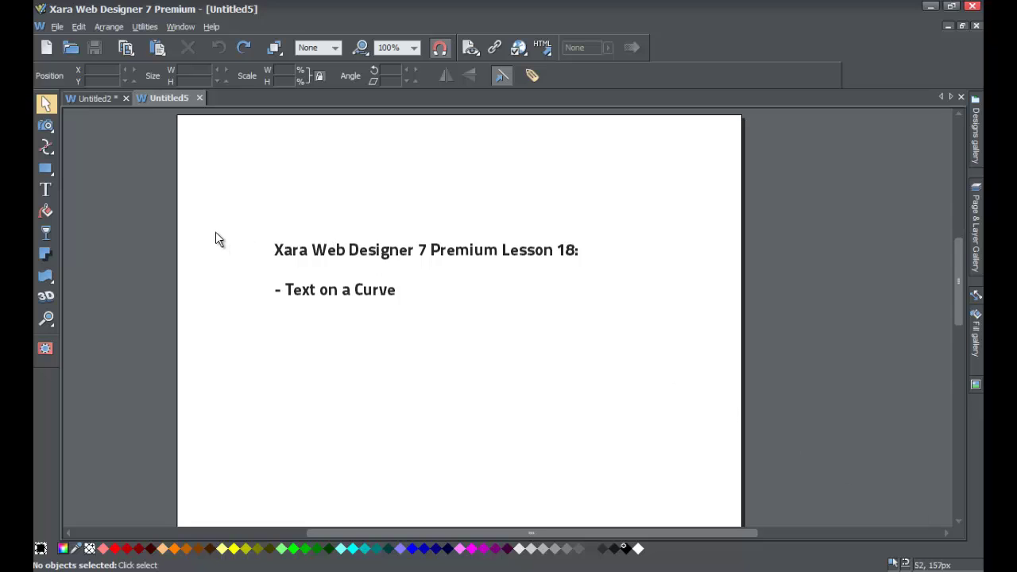
# Step: Draw an open wavy curve about 512 px wide across the upper page with the Shape Editor and finish the line
pyautogui.moveTo(47, 146)
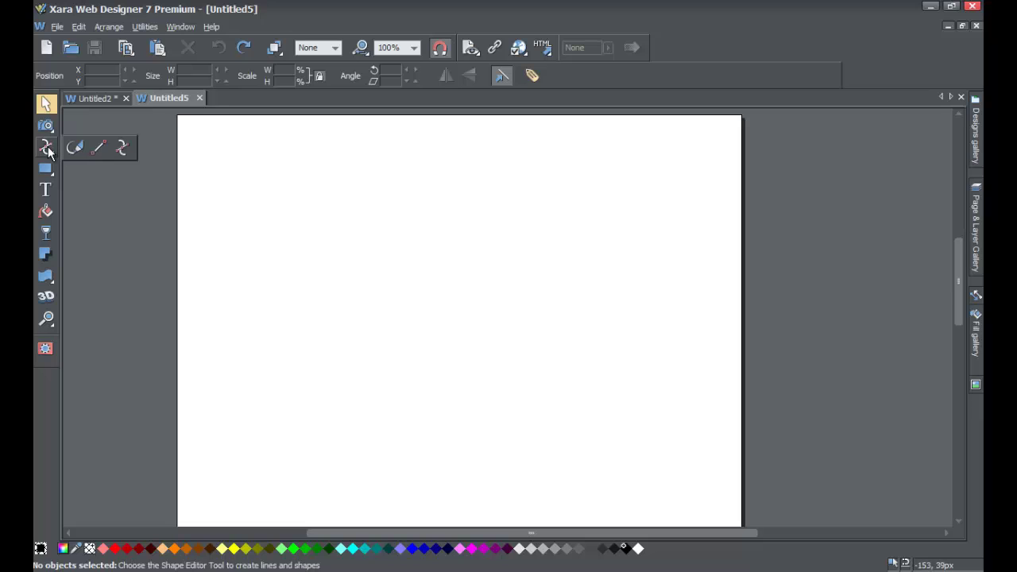
pyautogui.click(121, 149)
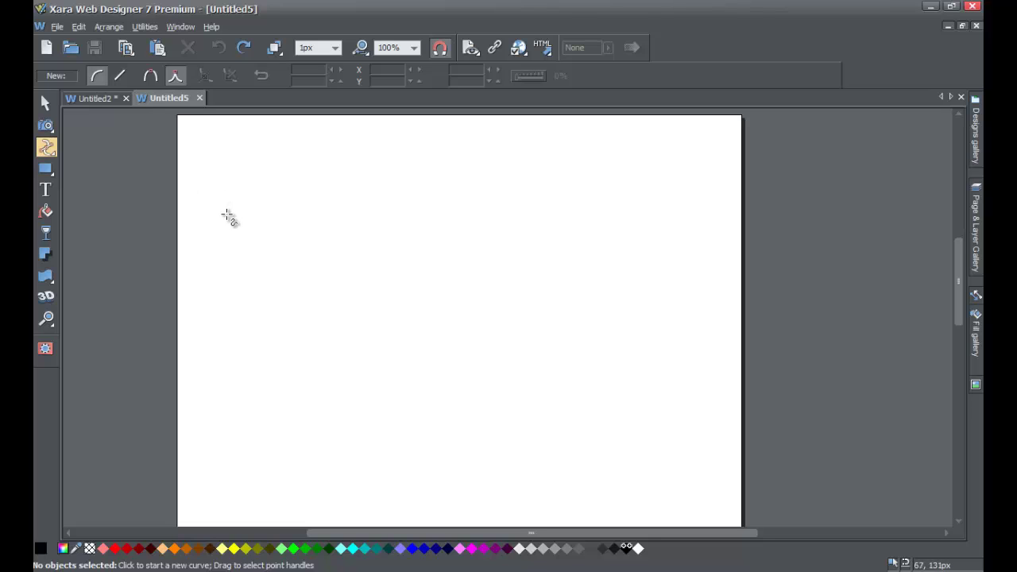
pyautogui.click(219, 215)
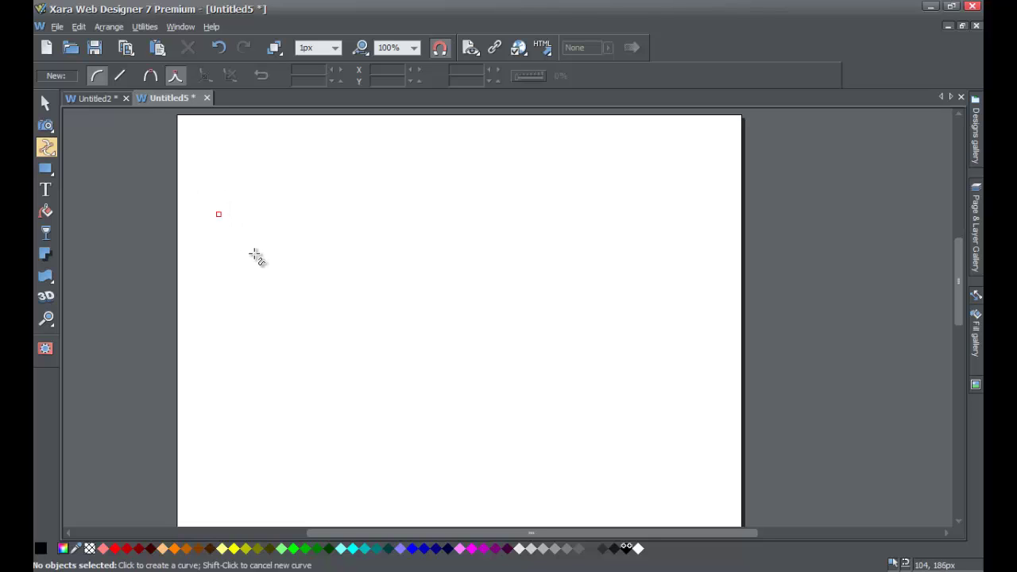
pyautogui.click(255, 254)
pyautogui.moveTo(272, 261); pyautogui.dragTo(337, 212)
pyautogui.moveTo(406, 217); pyautogui.dragTo(522, 208)
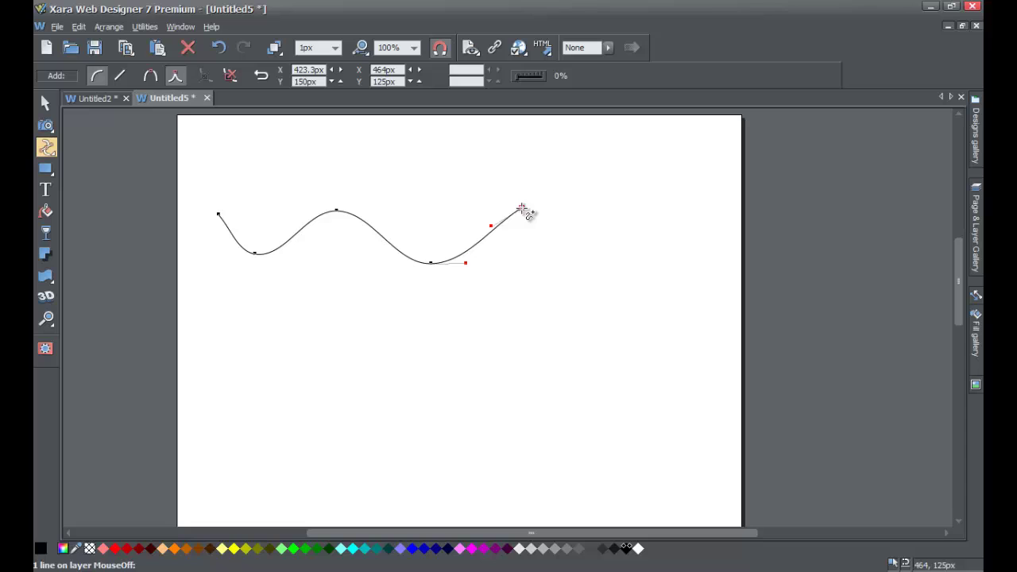
pyautogui.moveTo(599, 263); pyautogui.dragTo(598, 264)
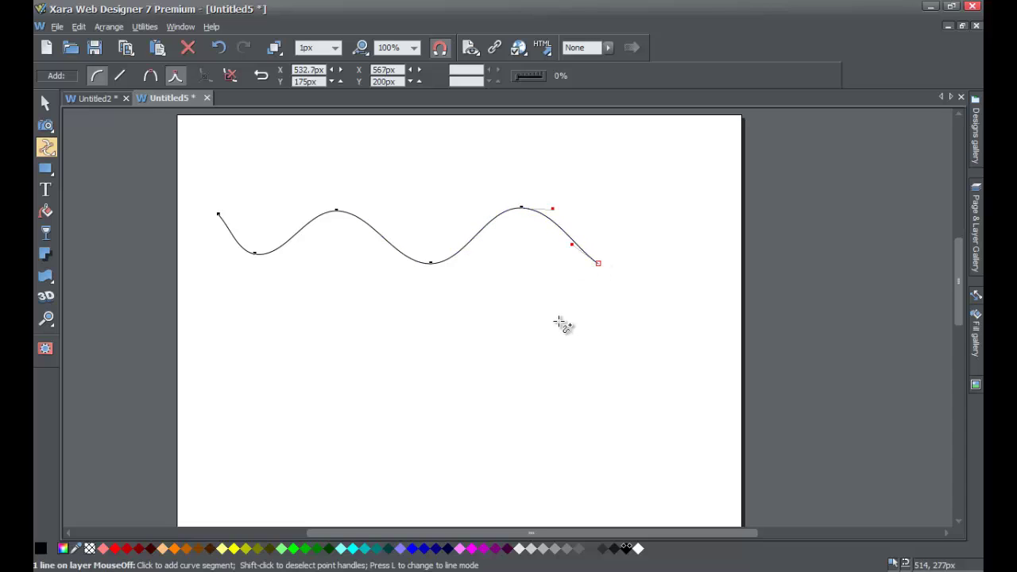
pyautogui.press('Escape')
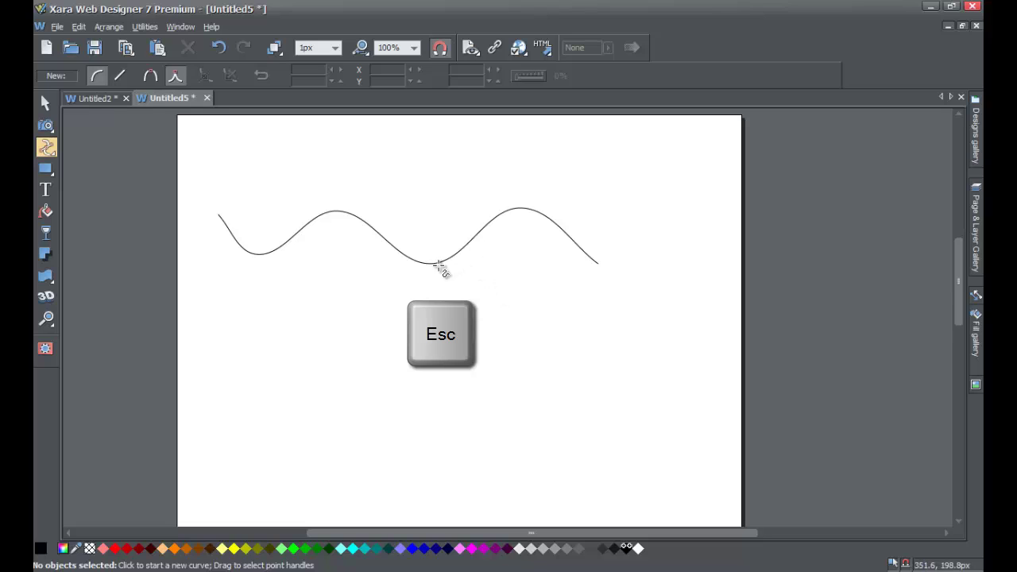
pyautogui.click(45, 103)
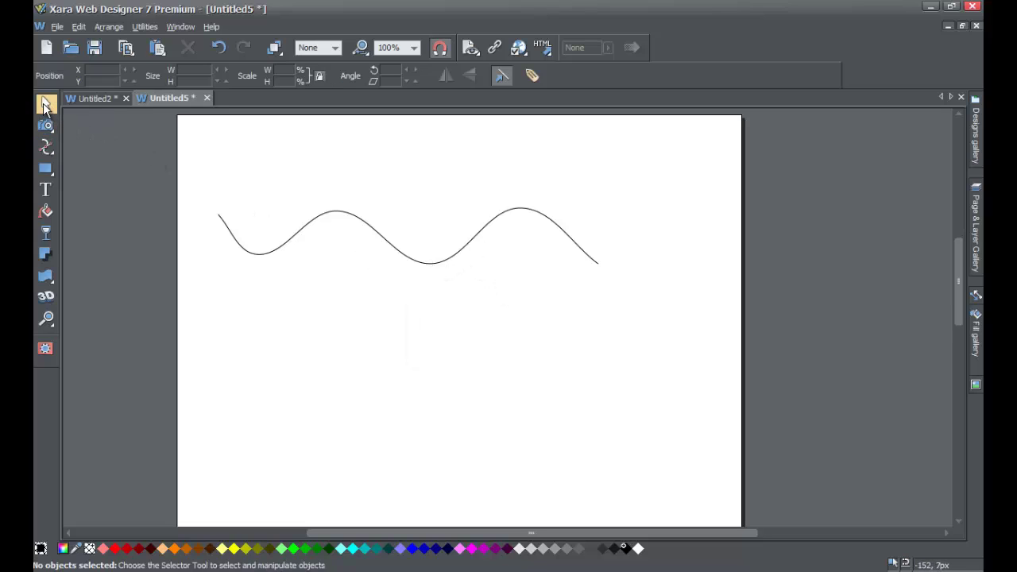
# Step: Add the text line "This is an Xara Web Designer tutorial for text on a curve!" below the wavy curve
pyautogui.click(46, 191)
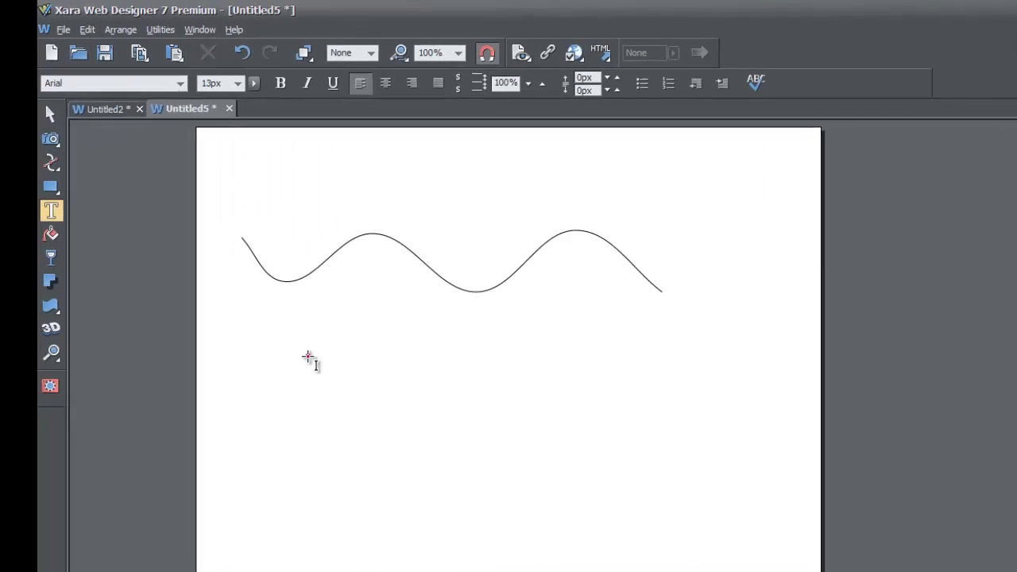
pyautogui.click(308, 356)
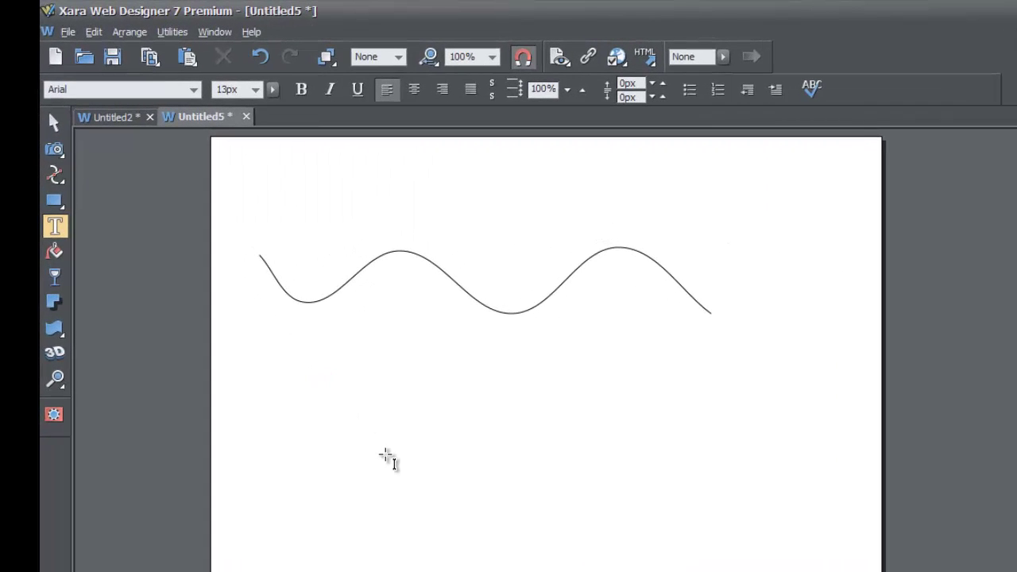
pyautogui.write('This is an Xara')
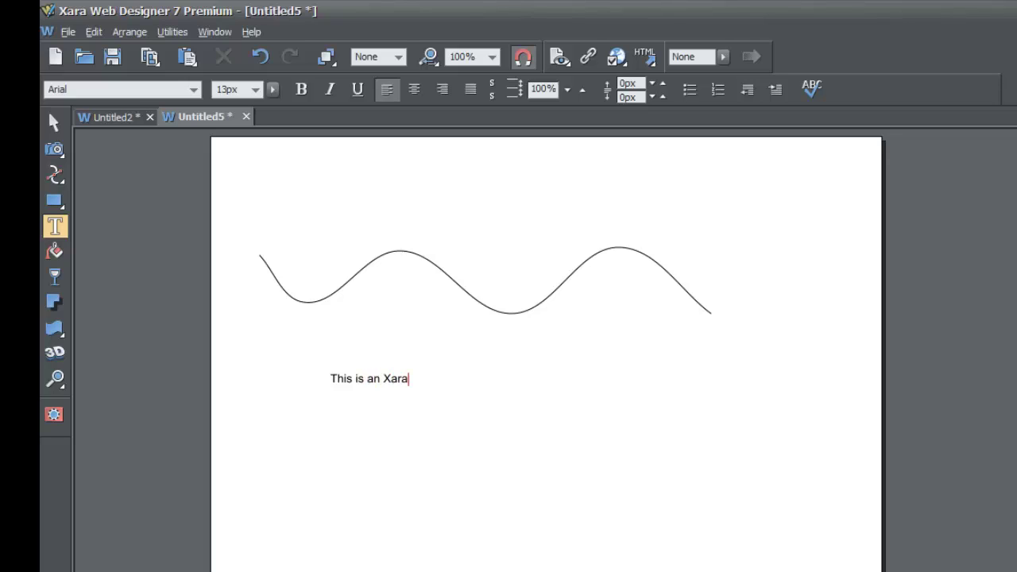
pyautogui.write(' Web Designer tutorial ')
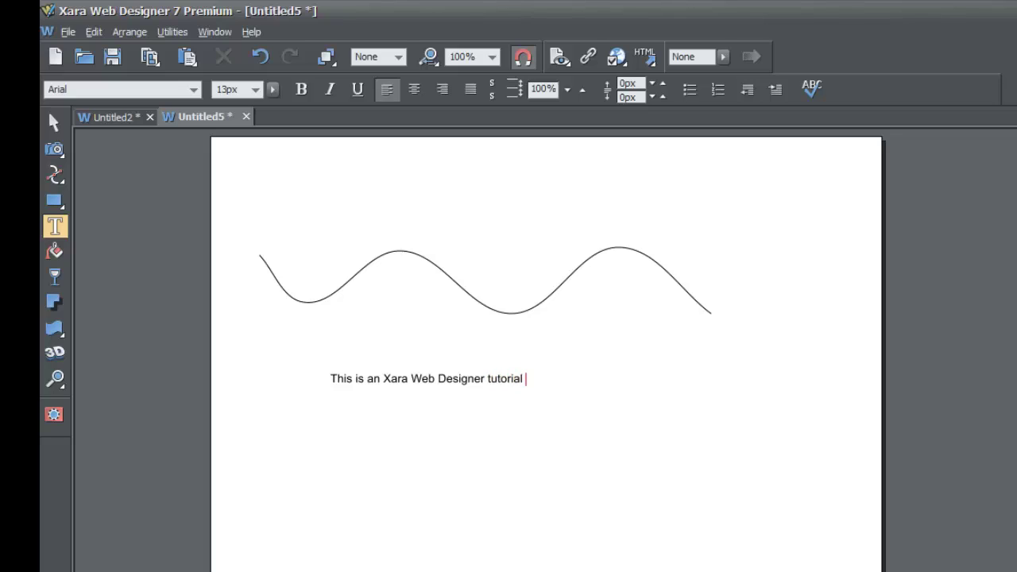
pyautogui.write('for text on a curve!')
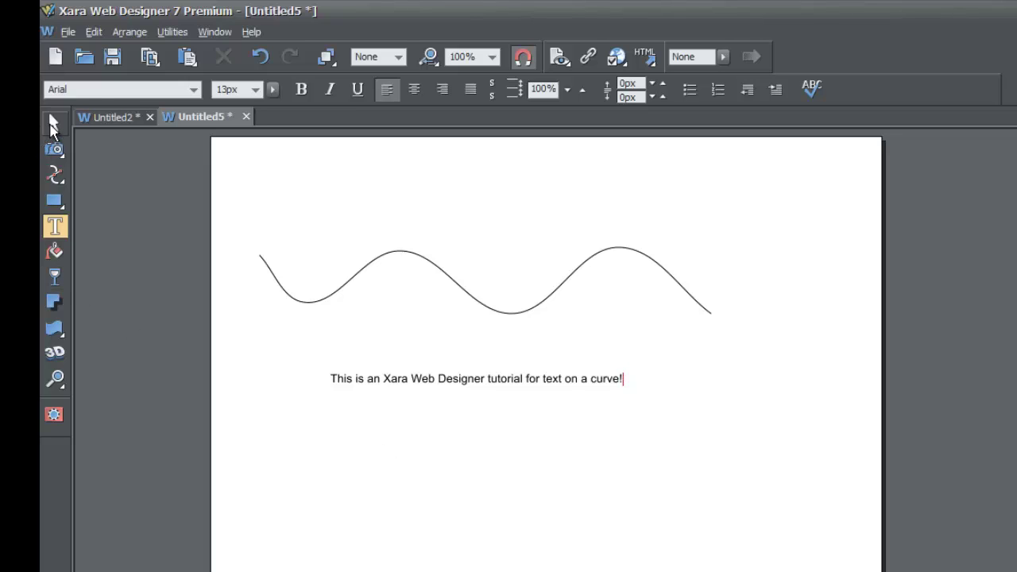
# Step: Fit the text to the wavy curve and move the combined object to about X 124 px, Y 142.4 px
pyautogui.click(53, 123)
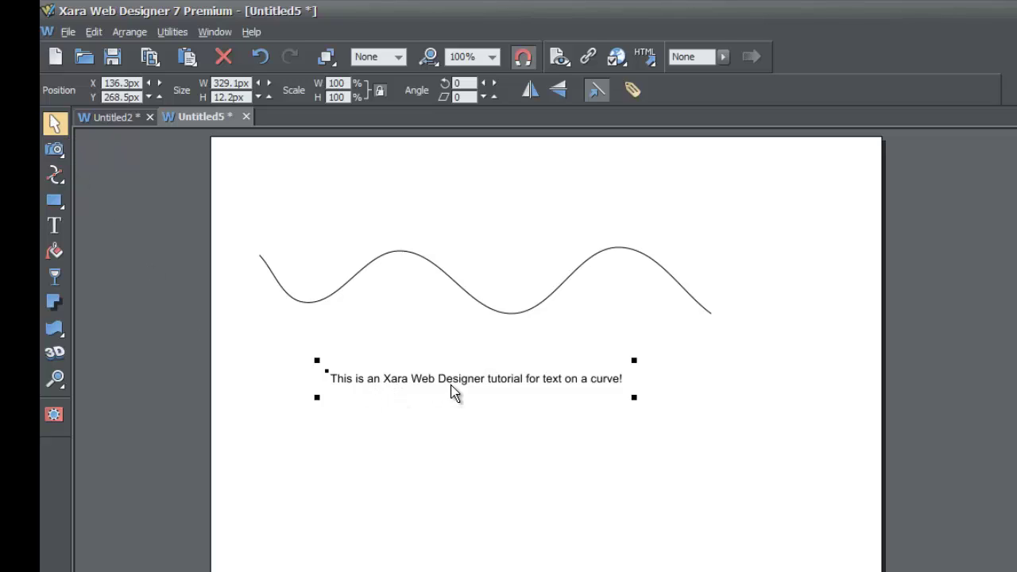
pyautogui.keyDown('shift'); pyautogui.click(491, 313); pyautogui.keyUp('shift')
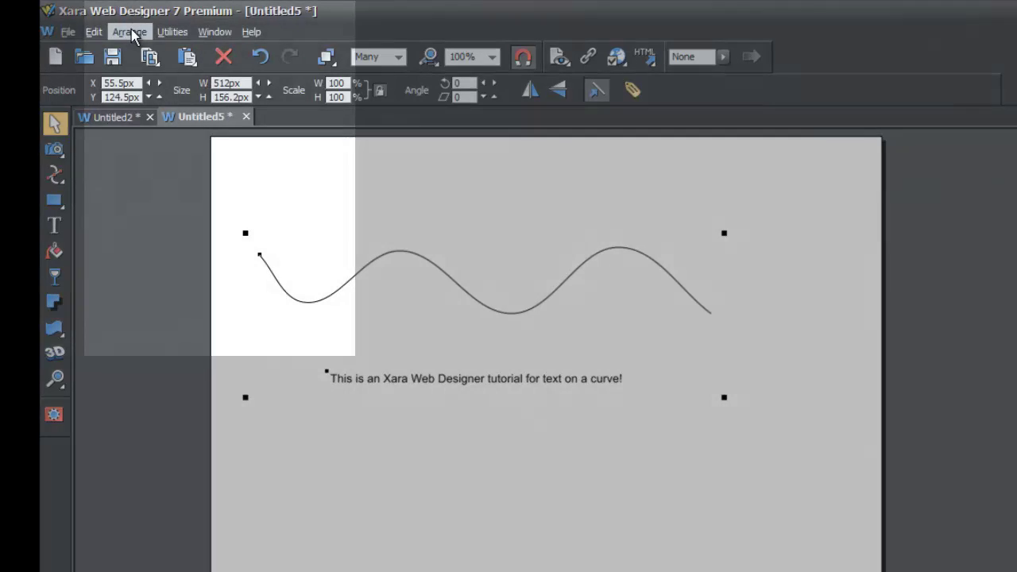
pyautogui.click(131, 31)
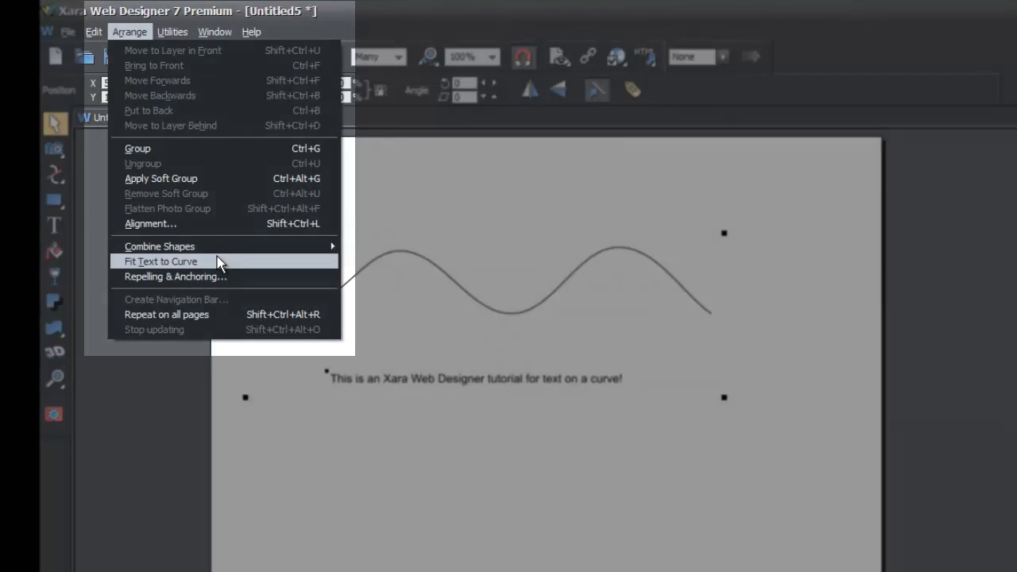
pyautogui.click(218, 262)
pyautogui.moveTo(350, 300); pyautogui.dragTo(410, 321)
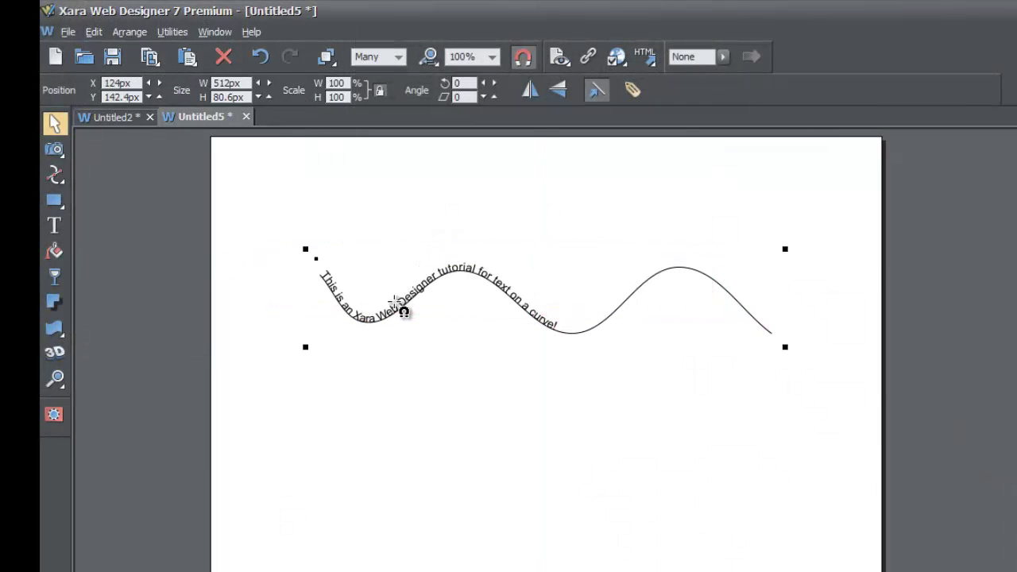
# Step: Set all the curved text to 20 px and move the object to about X 139 px, Y 146.7 px
pyautogui.doubleClick(342, 305)
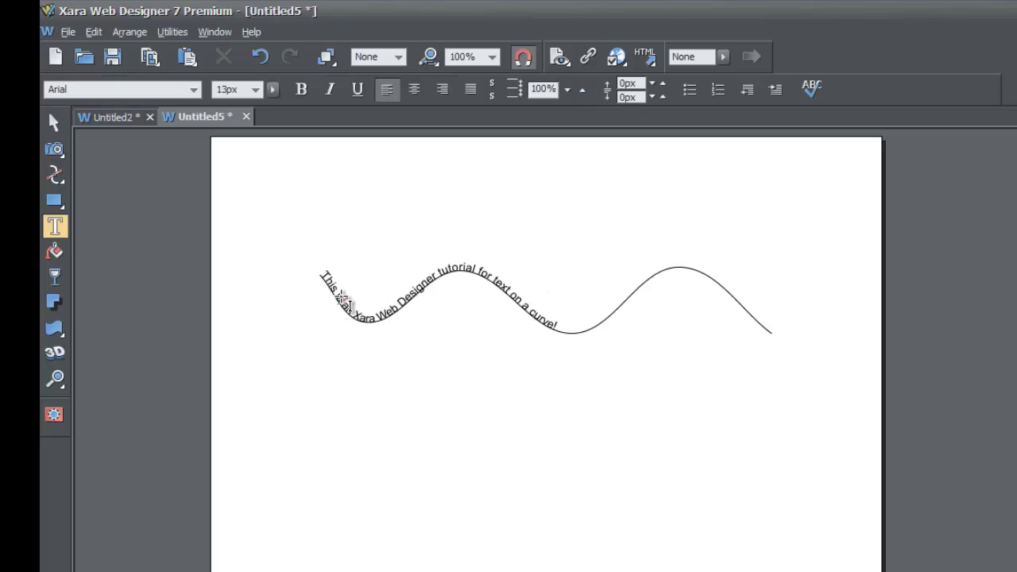
pyautogui.hotkey('ctrl', 'a')
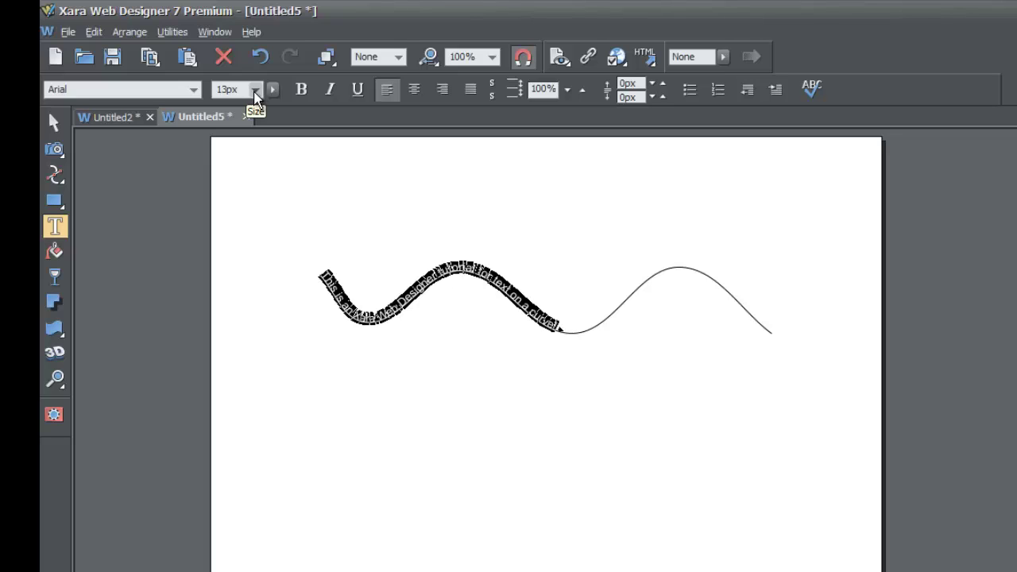
pyautogui.click(255, 90)
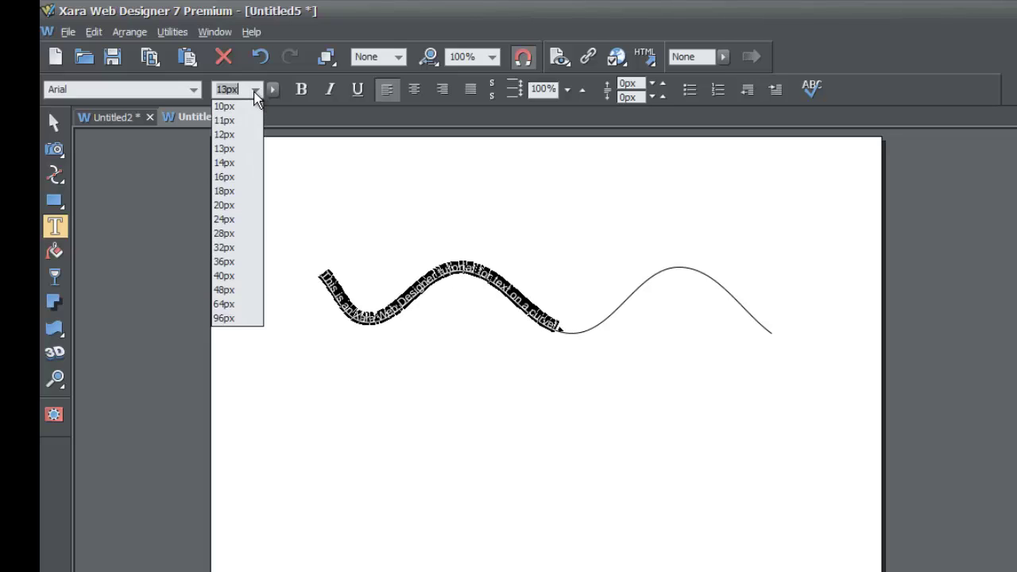
pyautogui.click(244, 208)
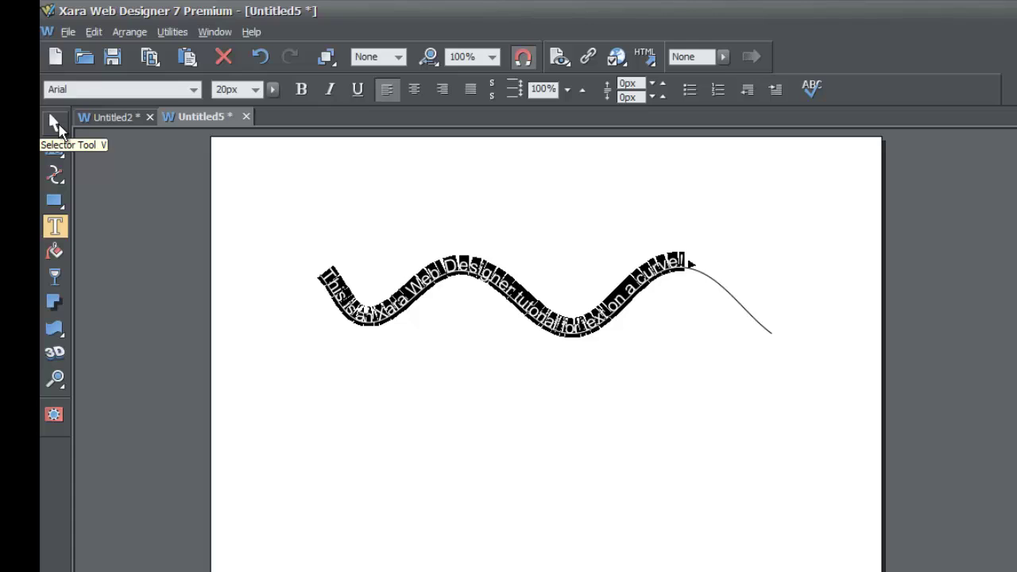
pyautogui.click(57, 124)
pyautogui.click(399, 323)
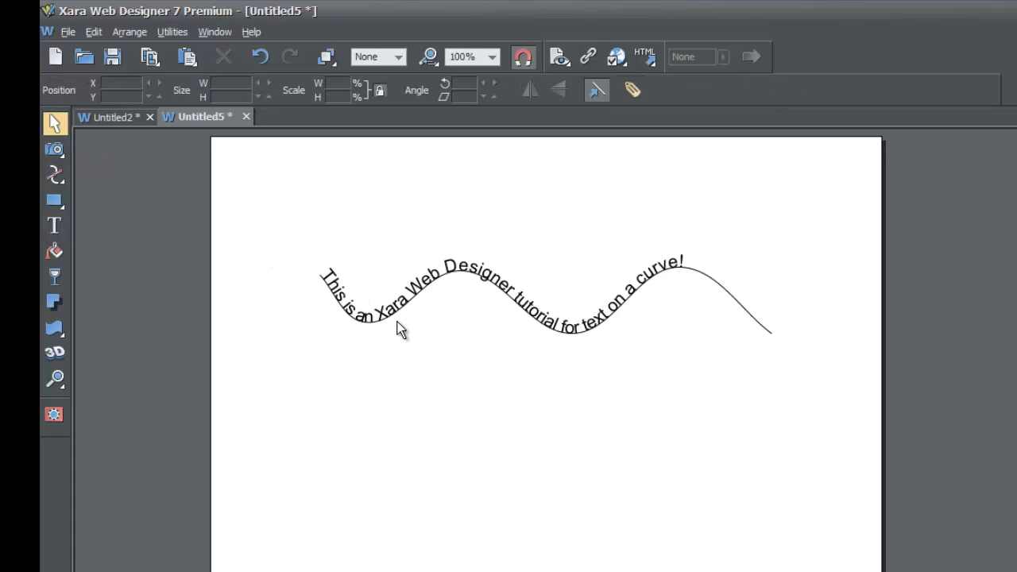
pyautogui.moveTo(383, 317); pyautogui.dragTo(395, 329)
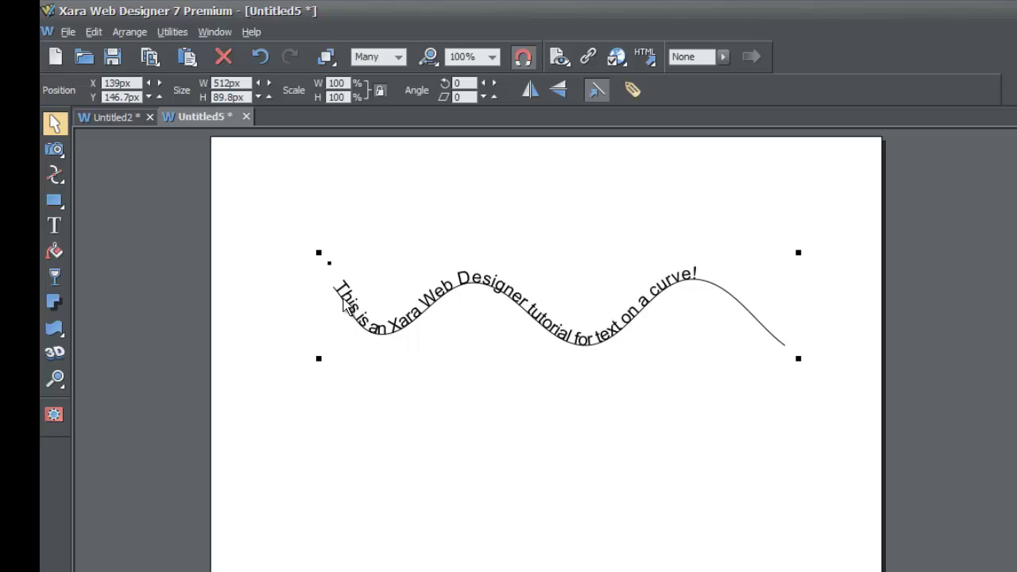
# Step: Insert a run of spaces before "This" to shift the text further along the curve
pyautogui.doubleClick(340, 292)
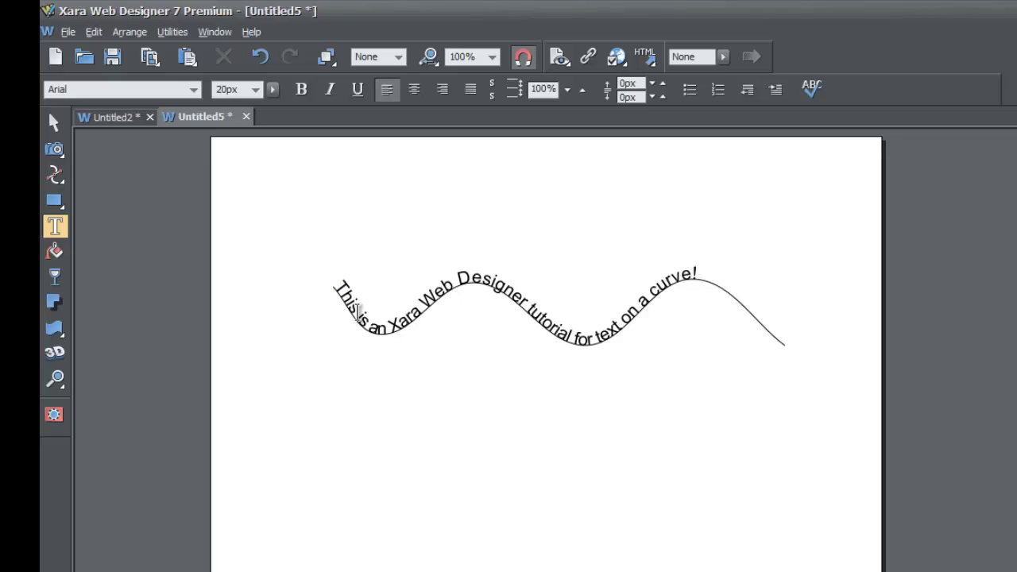
pyautogui.press('space')
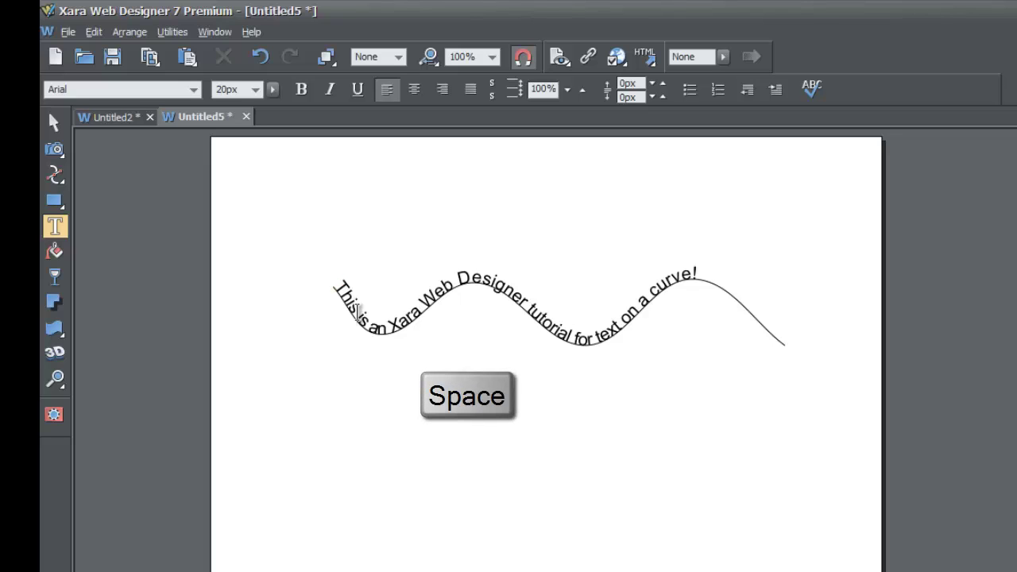
pyautogui.press('space')
pyautogui.press('space')
pyautogui.press('space')
pyautogui.press('space')
pyautogui.press('space')
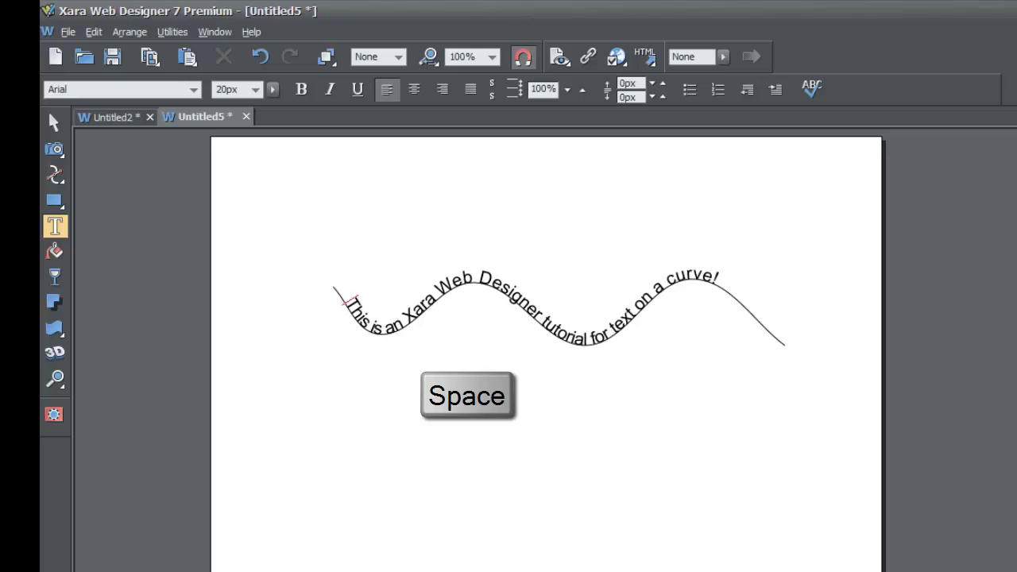
pyautogui.press('space')
pyautogui.press('space')
pyautogui.press('space')
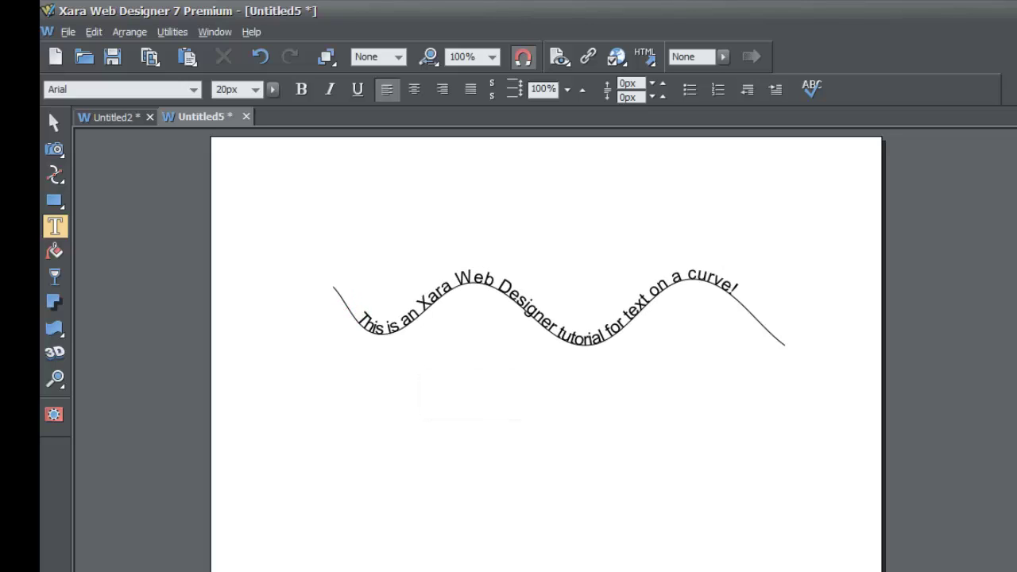
pyautogui.press('space')
# Step: Try removing leading spaces to pull the text back along the curve, restore the spacing and deselect the object
pyautogui.press('BackSpace')
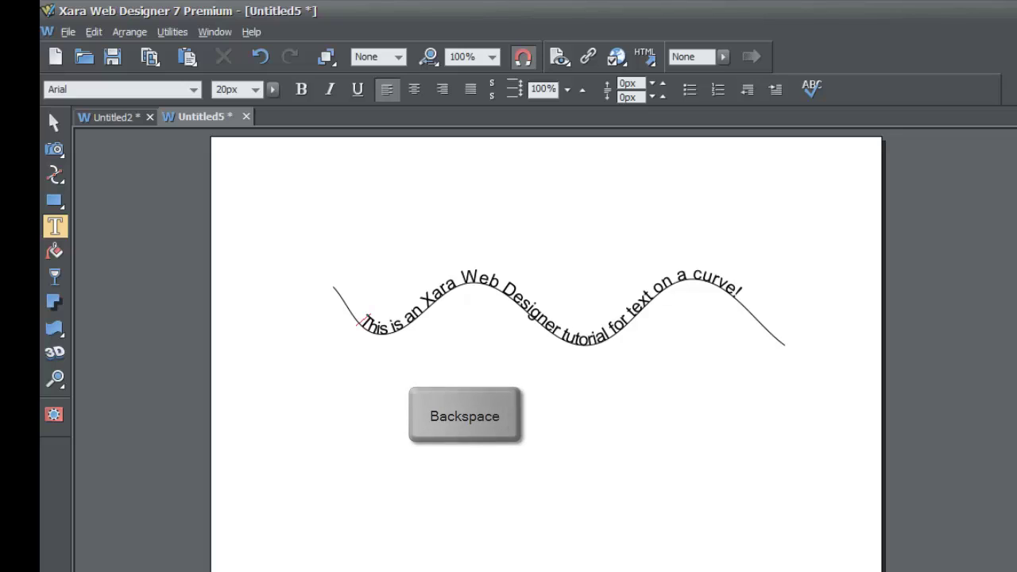
pyautogui.press('BackSpace')
pyautogui.press('BackSpace')
pyautogui.press('BackSpace')
pyautogui.press('BackSpace')
pyautogui.press('BackSpace')
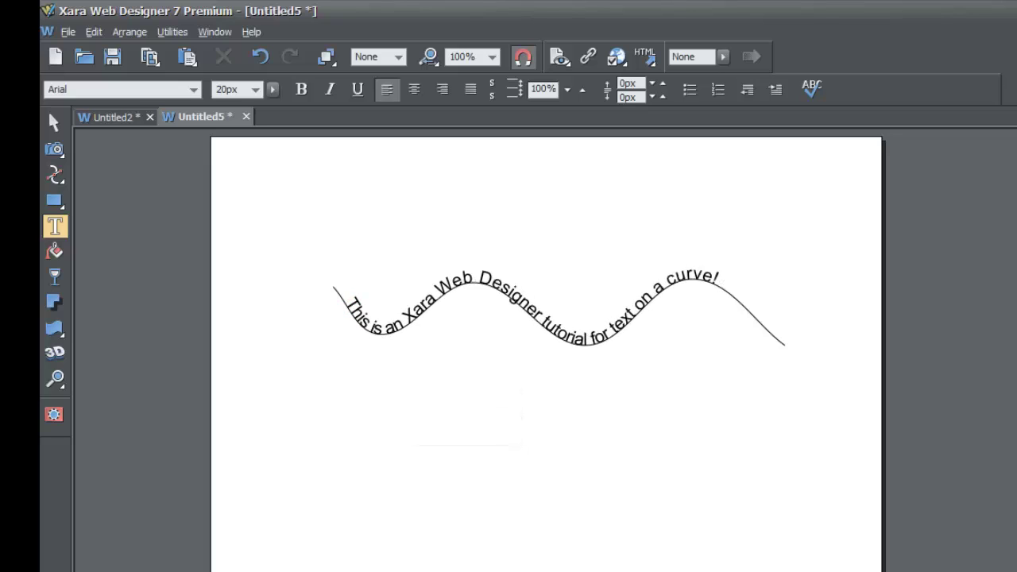
pyautogui.press('BackSpace')
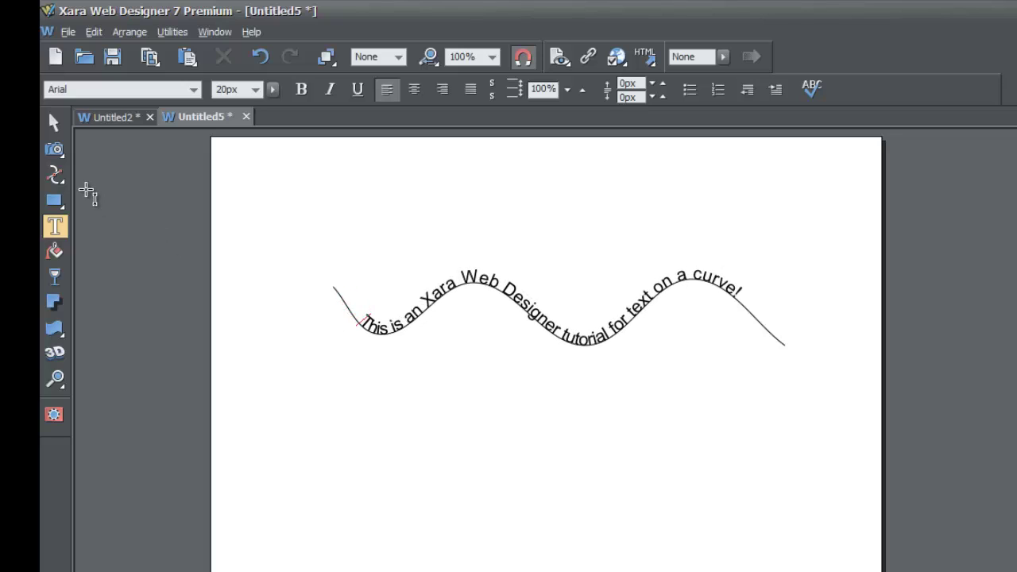
pyautogui.click(56, 124)
pyautogui.click(421, 431)
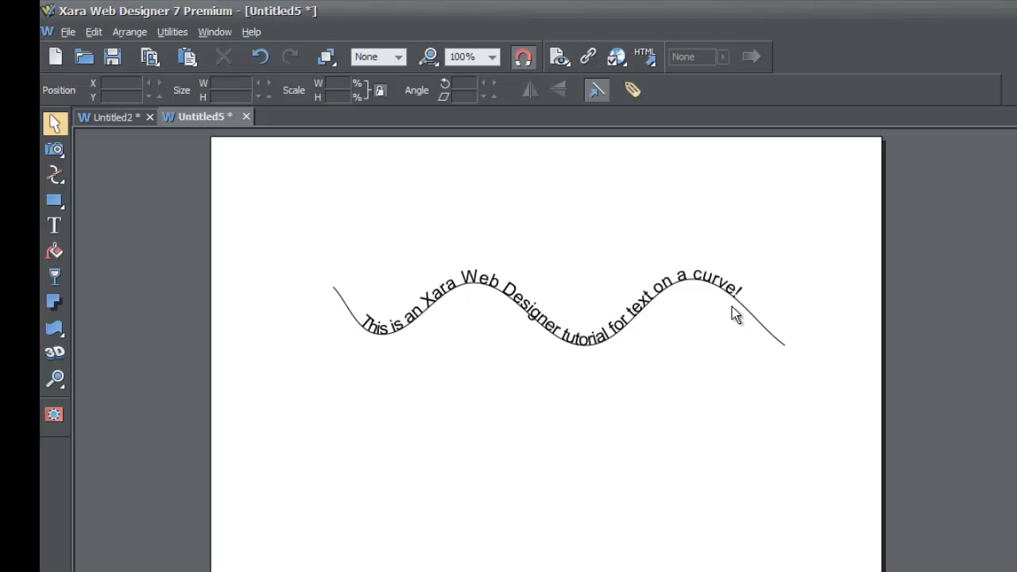
# Step: Try a 4 px line width on the curve under the text and finally set the line width to None
pyautogui.click(516, 302)
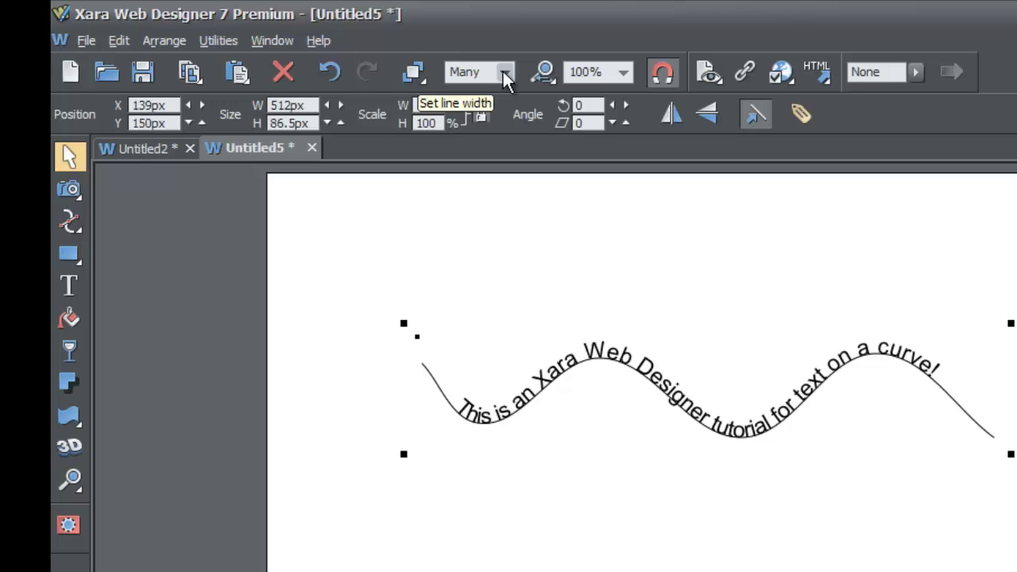
pyautogui.click(506, 74)
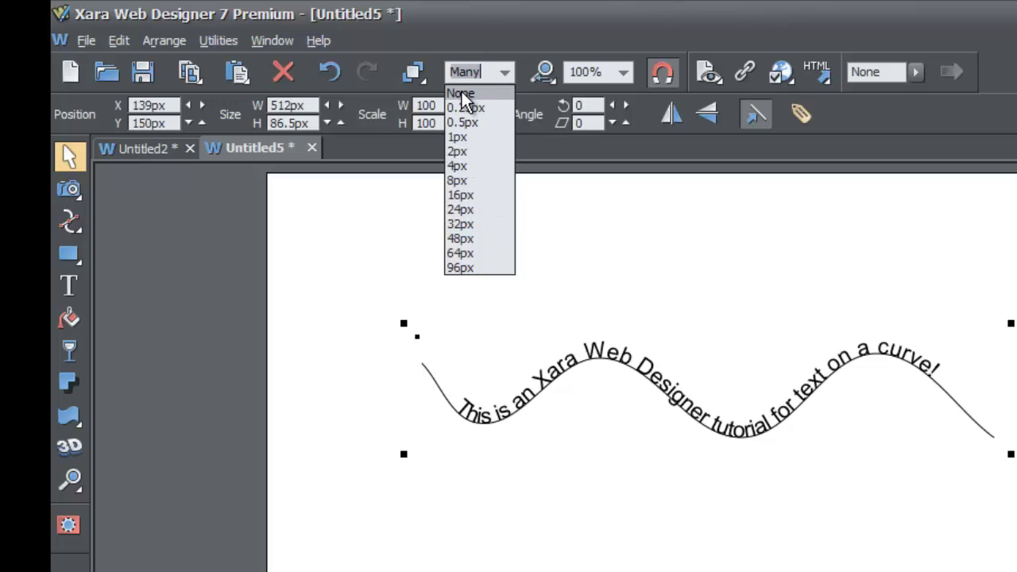
pyautogui.click(458, 166)
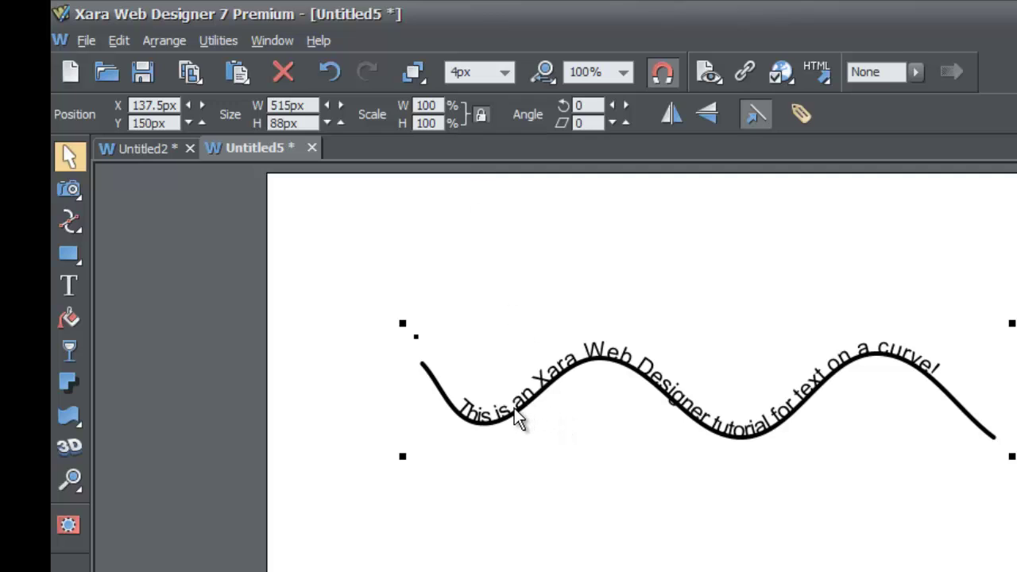
pyautogui.click(509, 77)
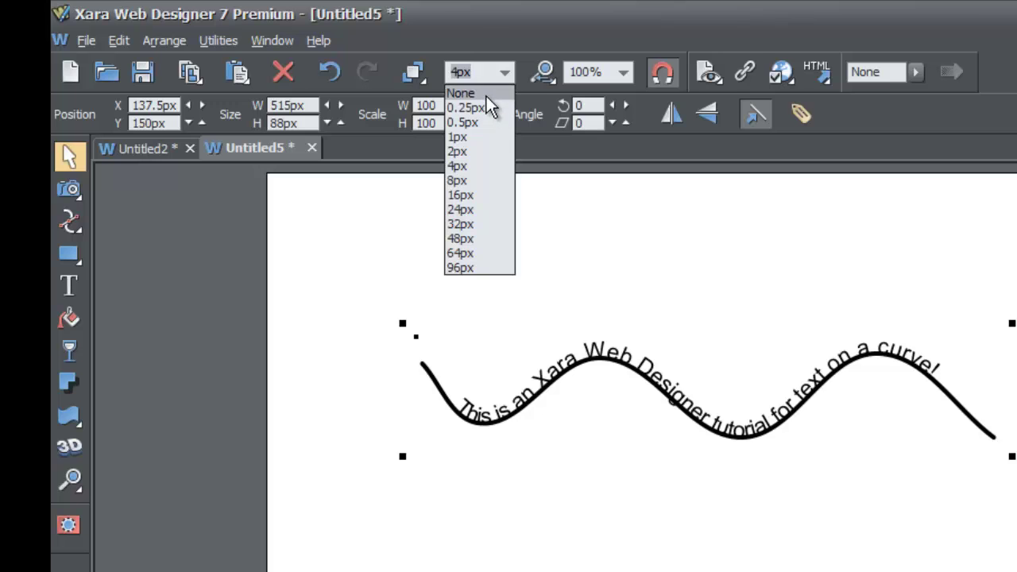
pyautogui.click(487, 96)
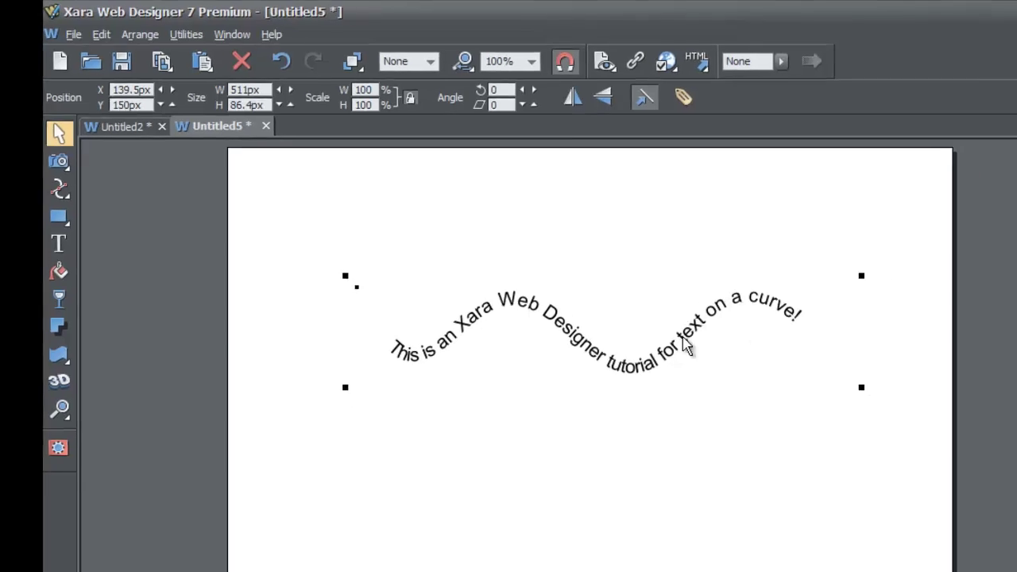
# Step: Move the curved text to about X 110 px, Y 116 px and set its line width to 1 px
pyautogui.moveTo(857, 288); pyautogui.dragTo(531, 365)
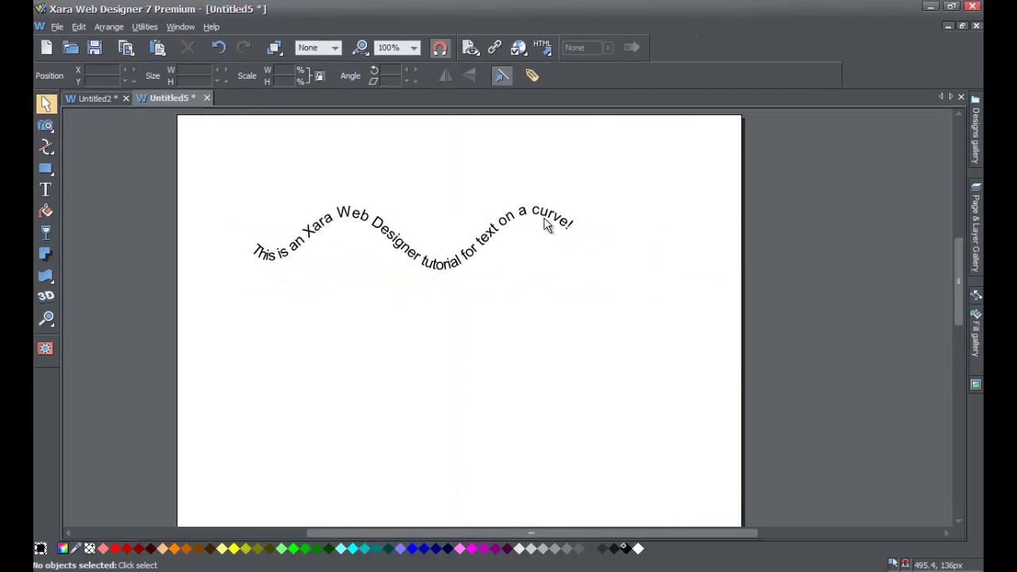
pyautogui.moveTo(489, 252); pyautogui.dragTo(514, 242)
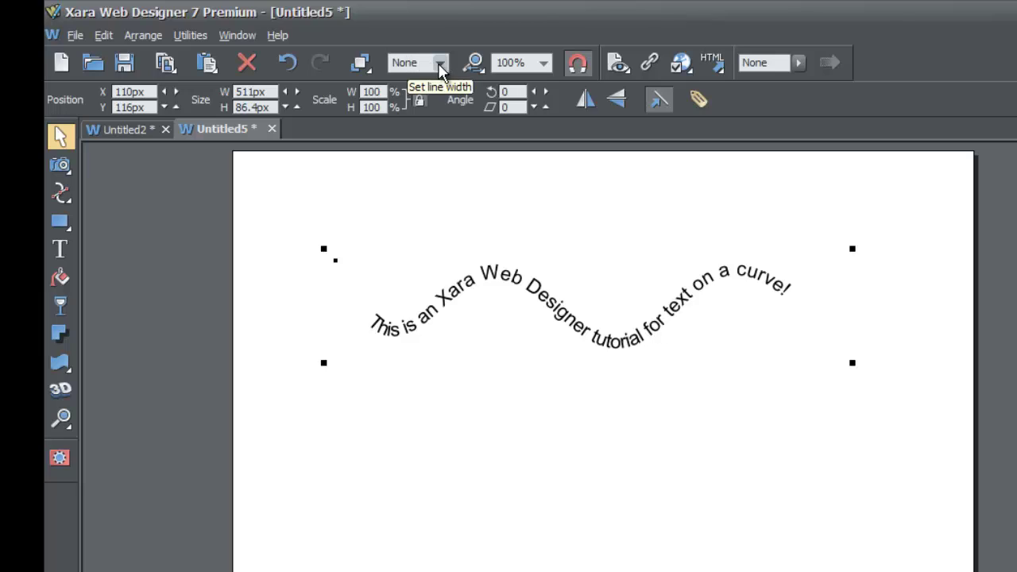
pyautogui.click(440, 62)
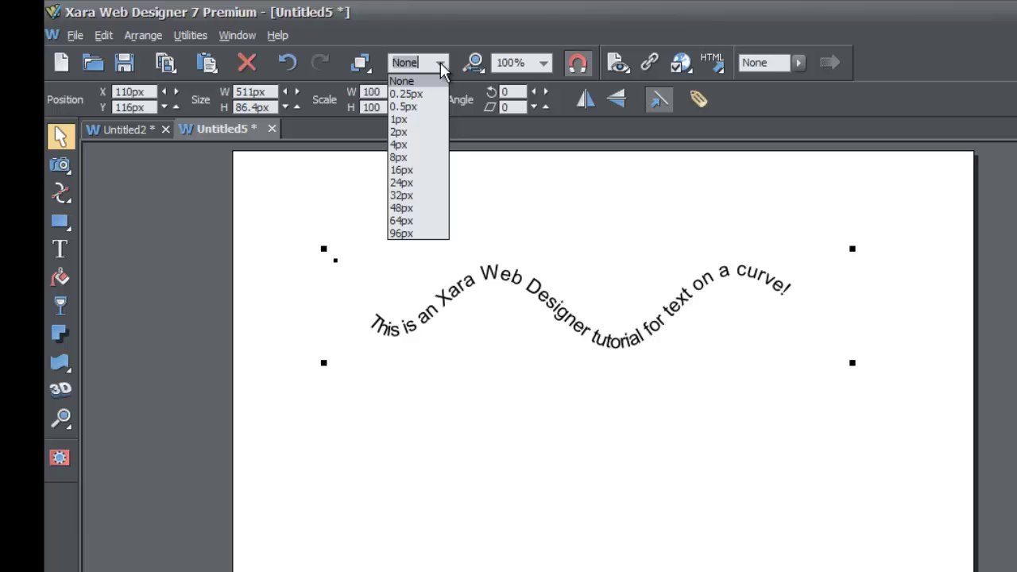
pyautogui.click(420, 120)
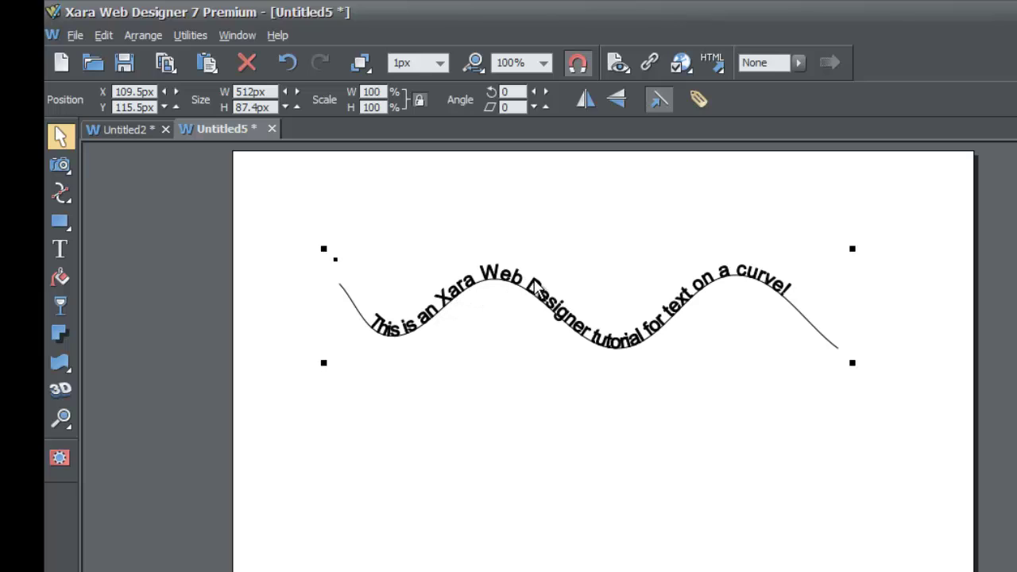
# Step: Set the line width of all the text characters to None, keeping the 1 px line on the curve, and deselect the object
pyautogui.doubleClick(461, 294)
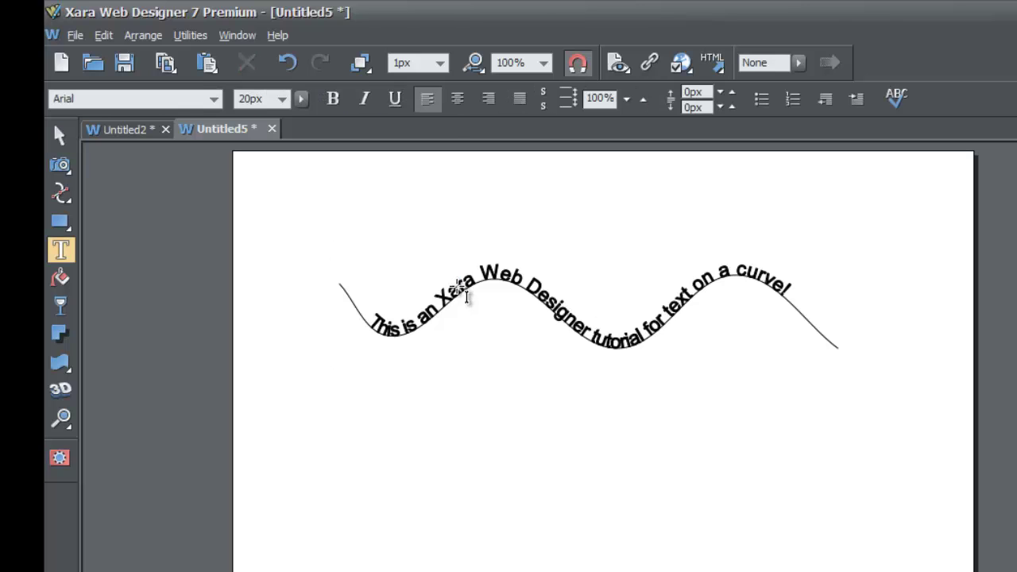
pyautogui.hotkey('ctrl', 'a')
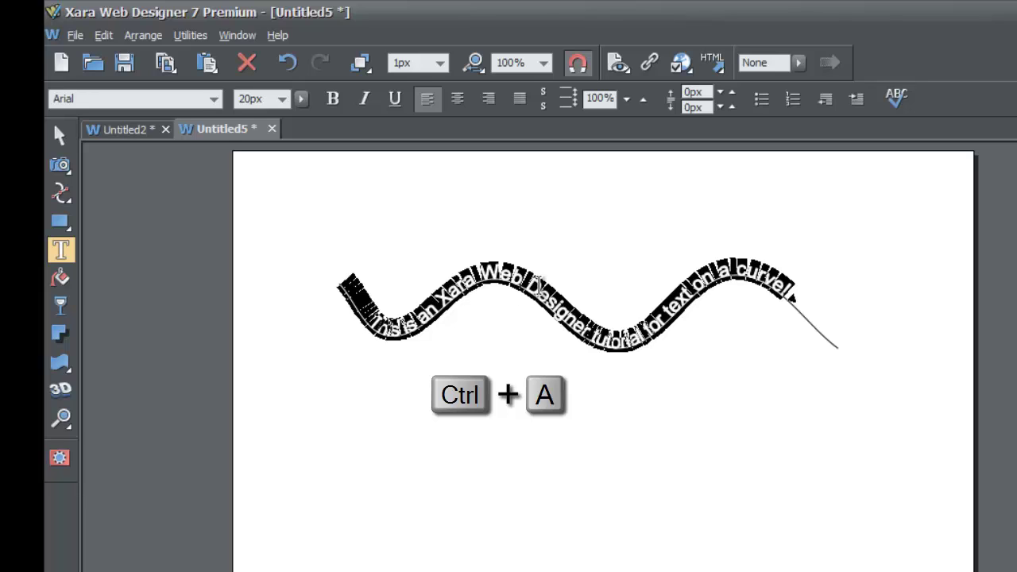
pyautogui.click(440, 63)
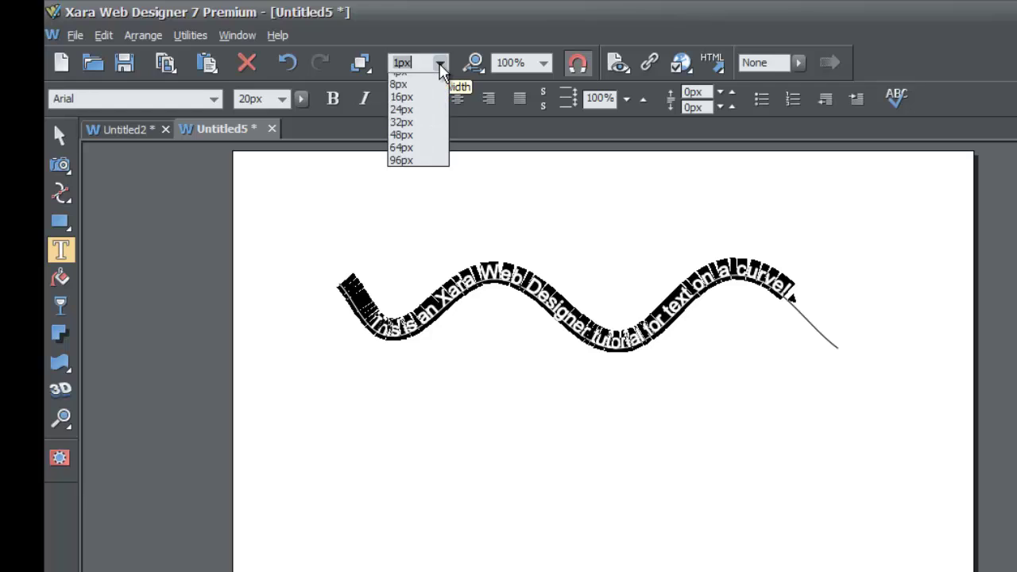
pyautogui.click(422, 81)
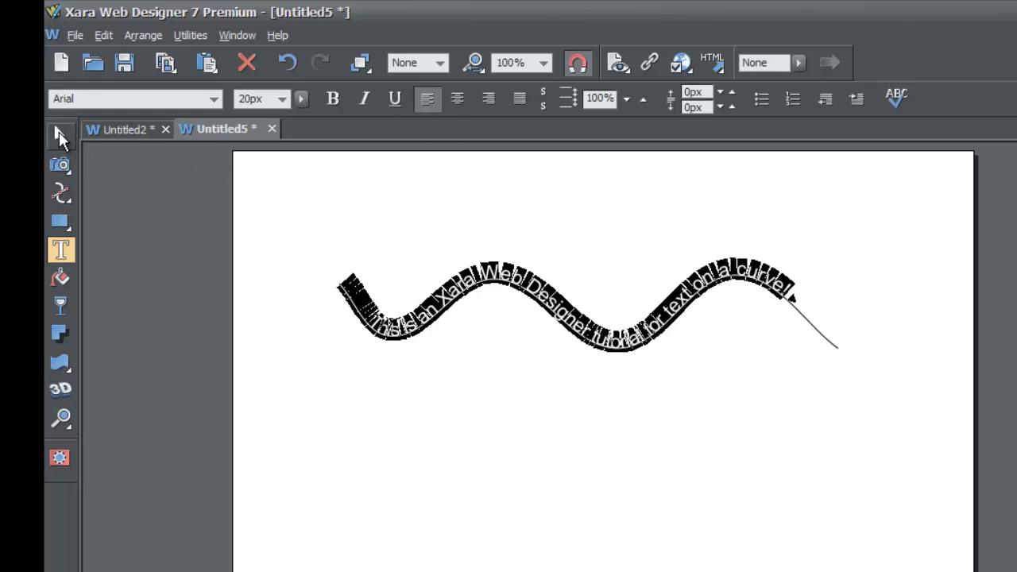
pyautogui.click(64, 137)
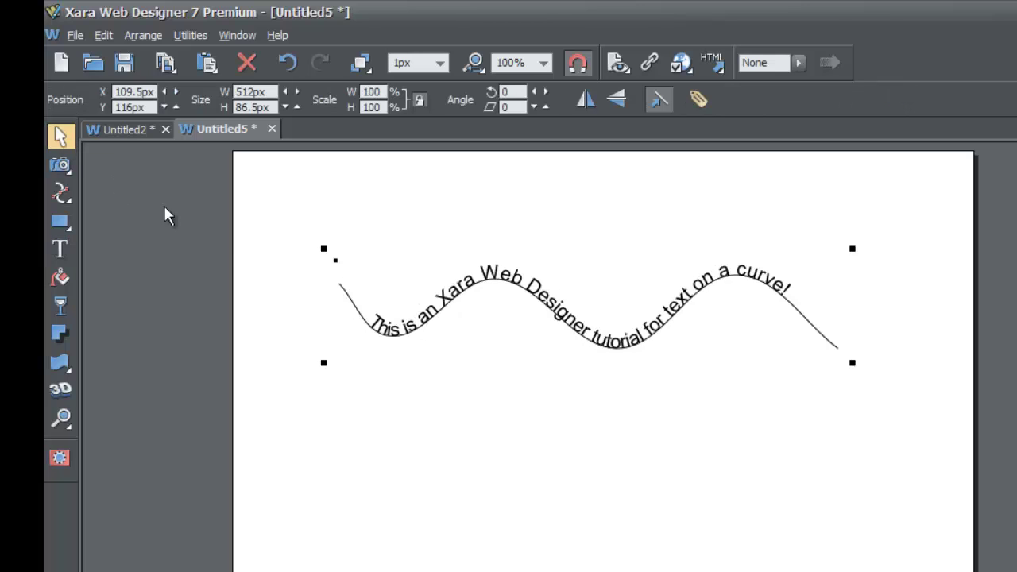
pyautogui.click(382, 375)
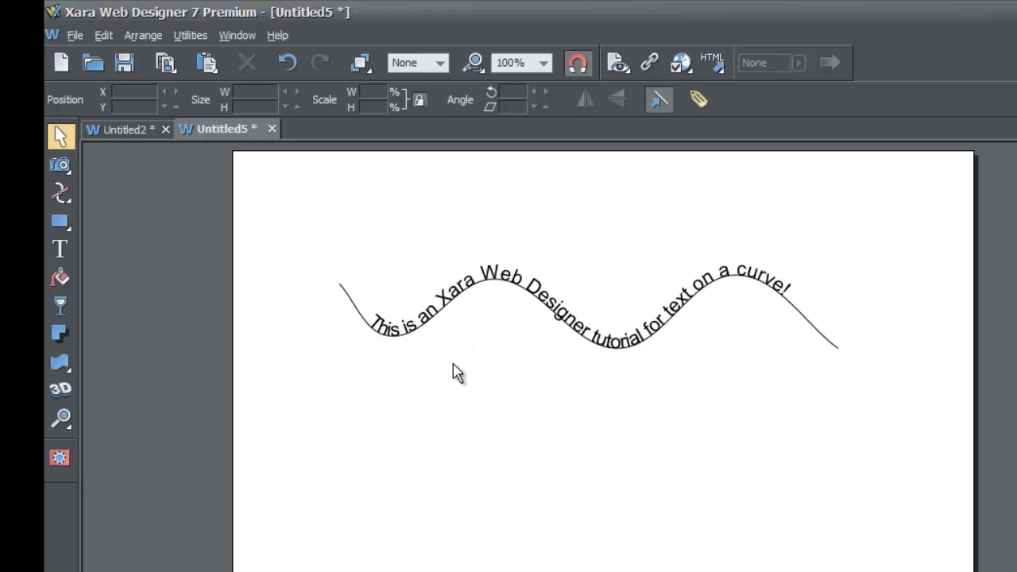
# Step: Delete the curved text and draw a filled circle about 196 px in diameter on the page
pyautogui.click(543, 303)
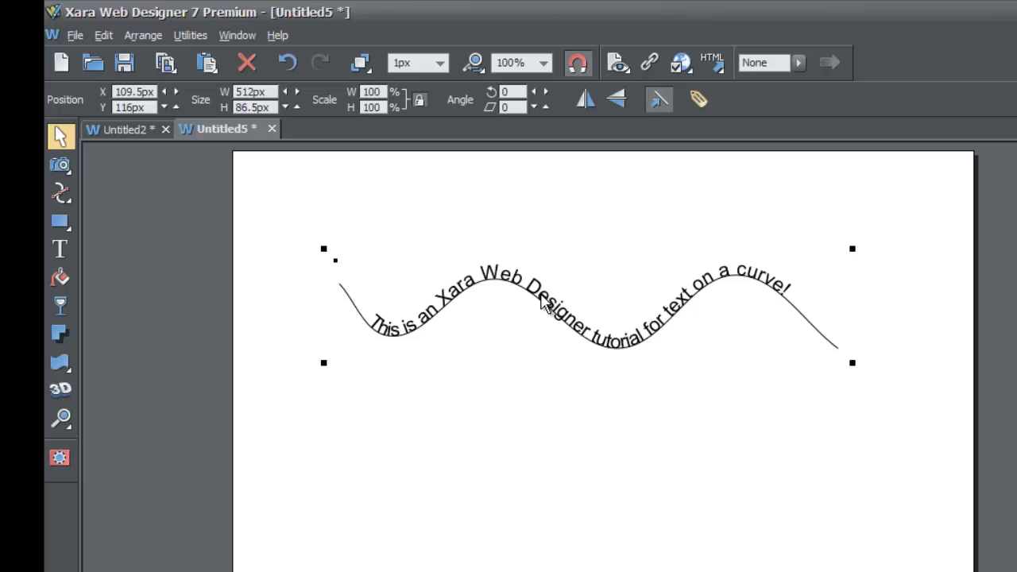
pyautogui.press('Delete')
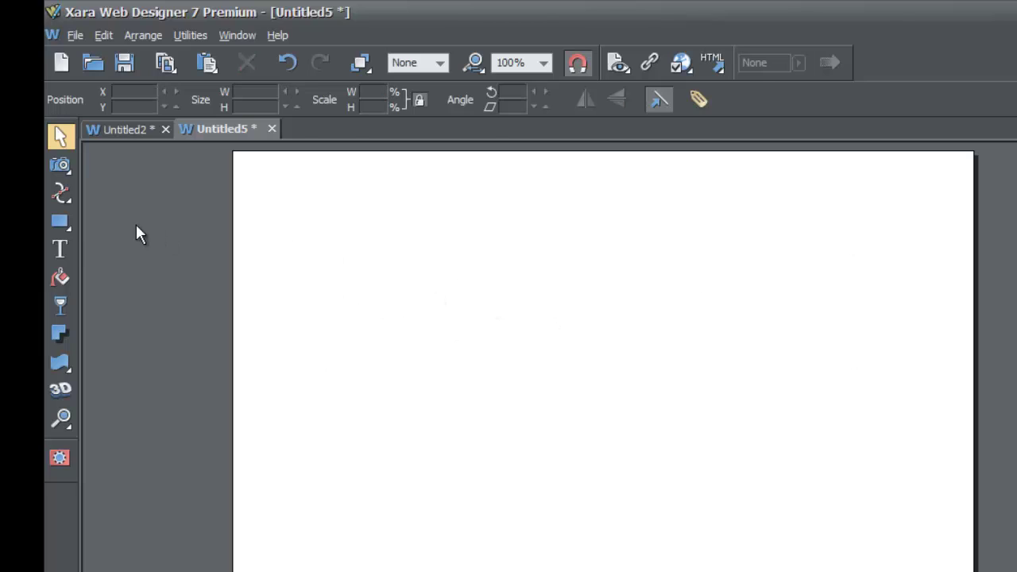
pyautogui.moveTo(65, 227)
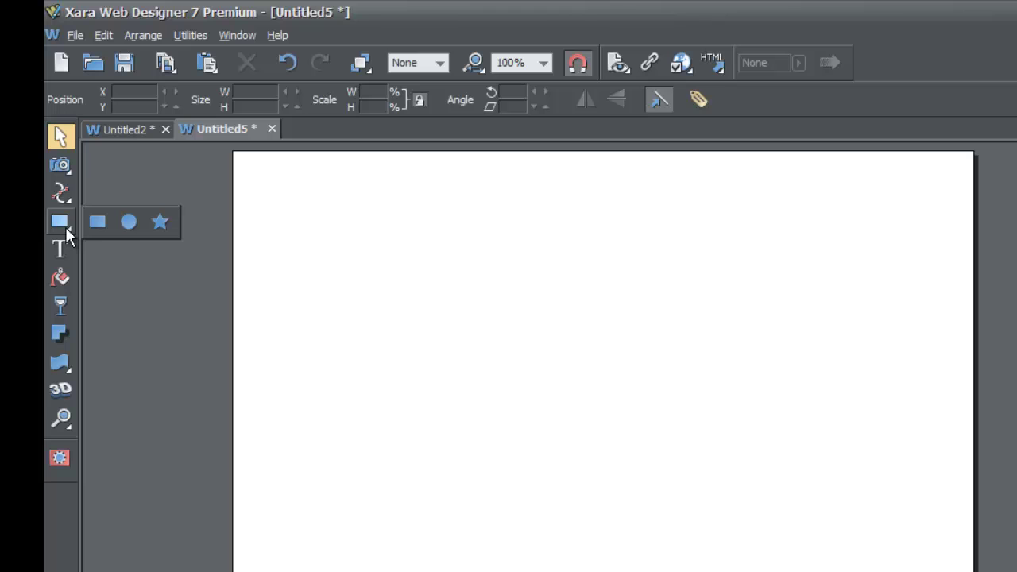
pyautogui.click(126, 223)
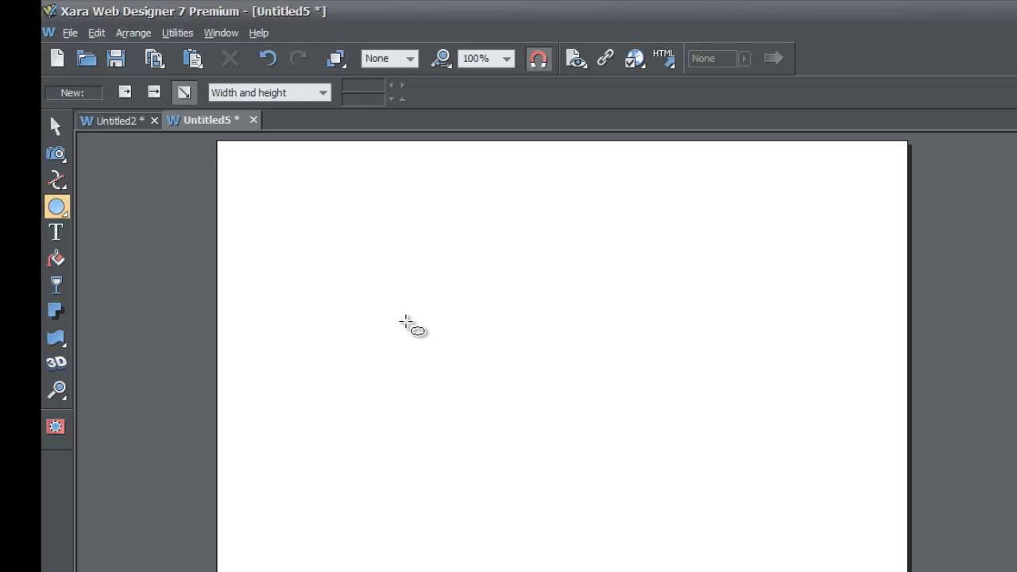
pyautogui.moveTo(406, 322); pyautogui.dragTo(591, 492)
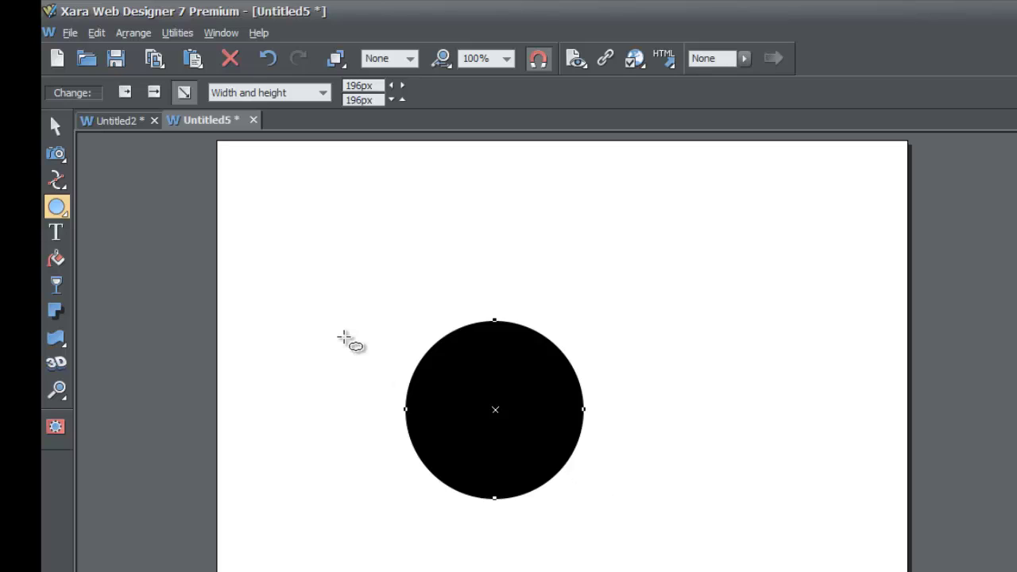
pyautogui.click(56, 127)
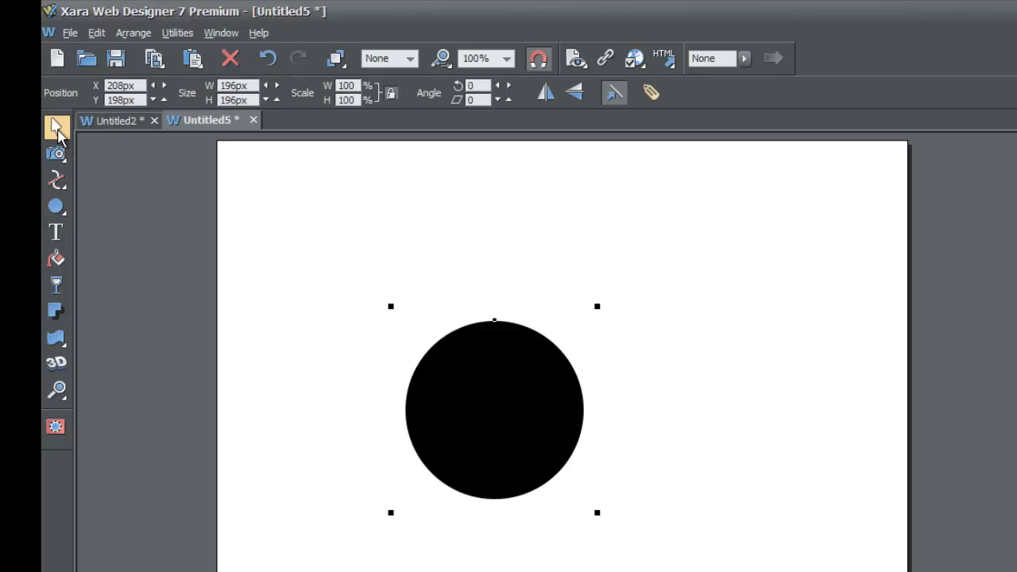
# Step: Add the text line "This is a Xara Tutorial for text on a curve!" above the circle
pyautogui.click(63, 227)
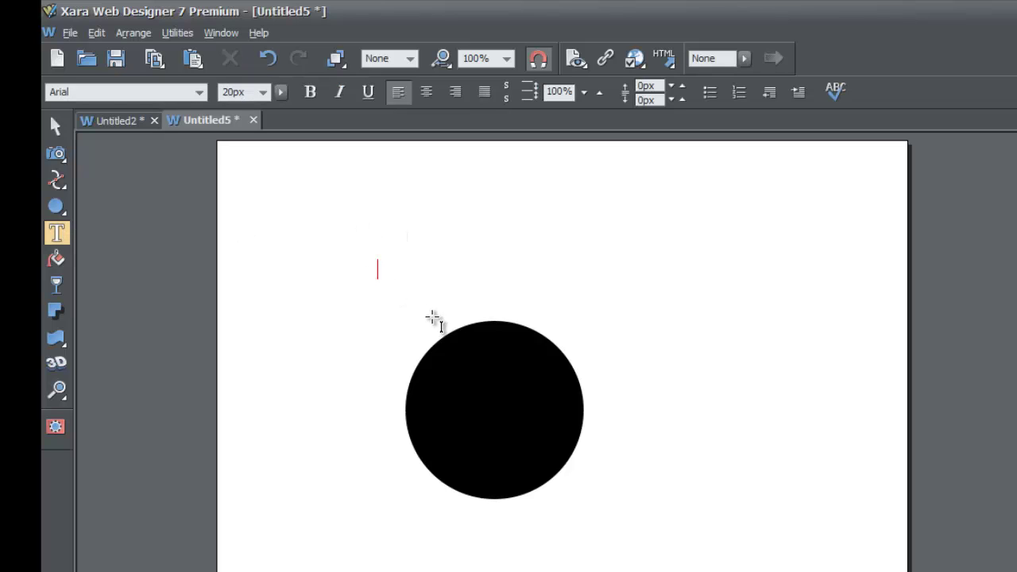
pyautogui.write('This is ')
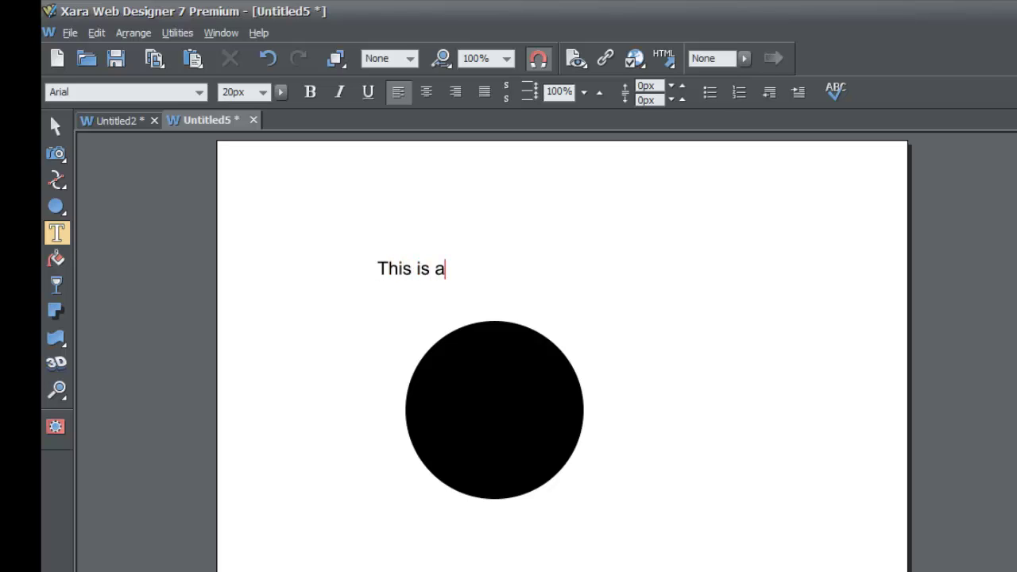
pyautogui.write('a Xara Tutorial for text on a curve!')
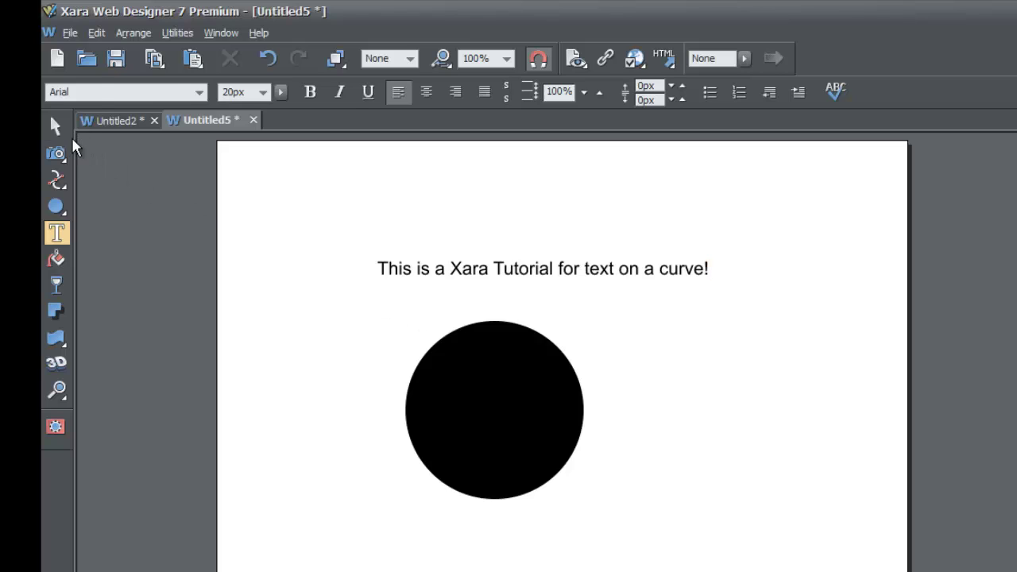
# Step: Fit the text line to the circle's curve and move the combined object to about X 208 px, Y 155 px
pyautogui.click(56, 125)
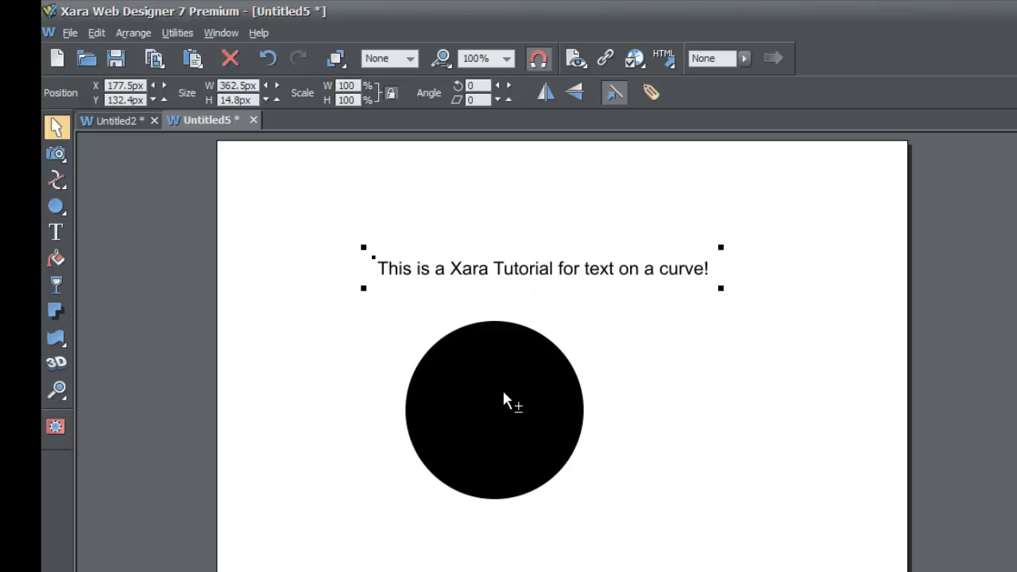
pyautogui.keyDown('shift'); pyautogui.click(535, 358); pyautogui.keyUp('shift')
pyautogui.click(132, 33)
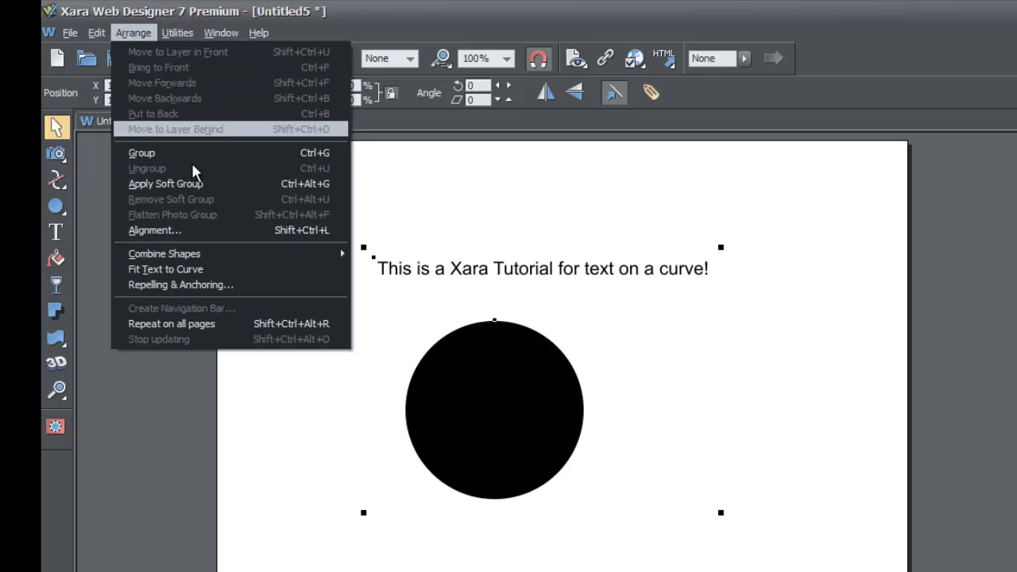
pyautogui.click(241, 272)
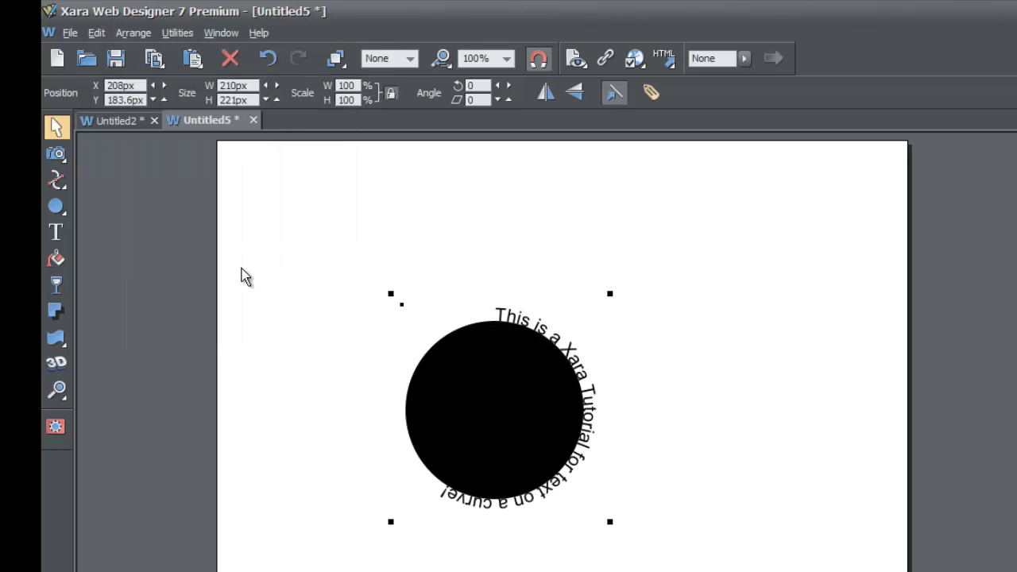
pyautogui.moveTo(506, 396); pyautogui.dragTo(506, 372)
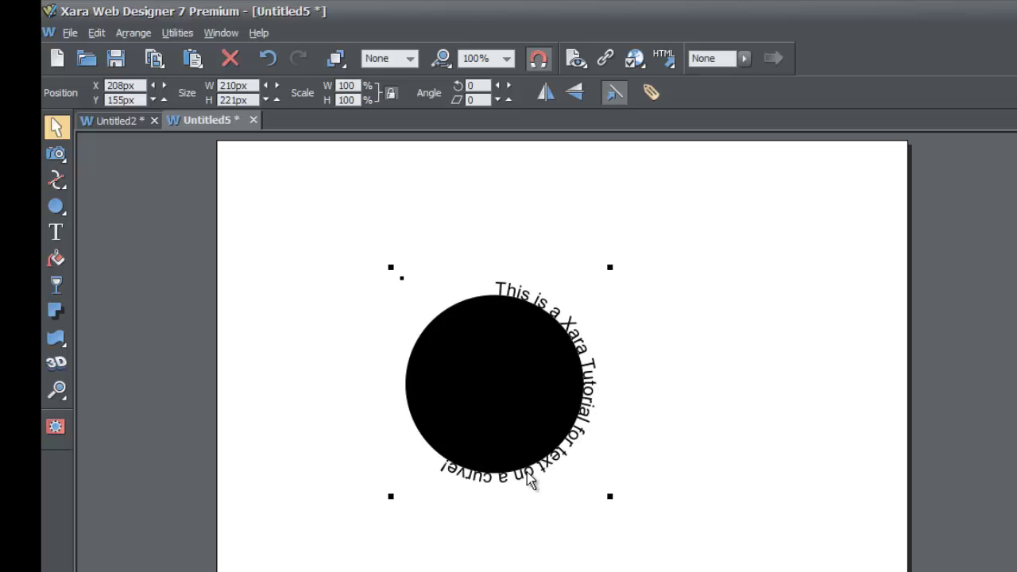
# Step: Rotate the circle with its text roughly a quarter turn counterclockwise so the text arches over the top, and deselect it
pyautogui.click(538, 381)
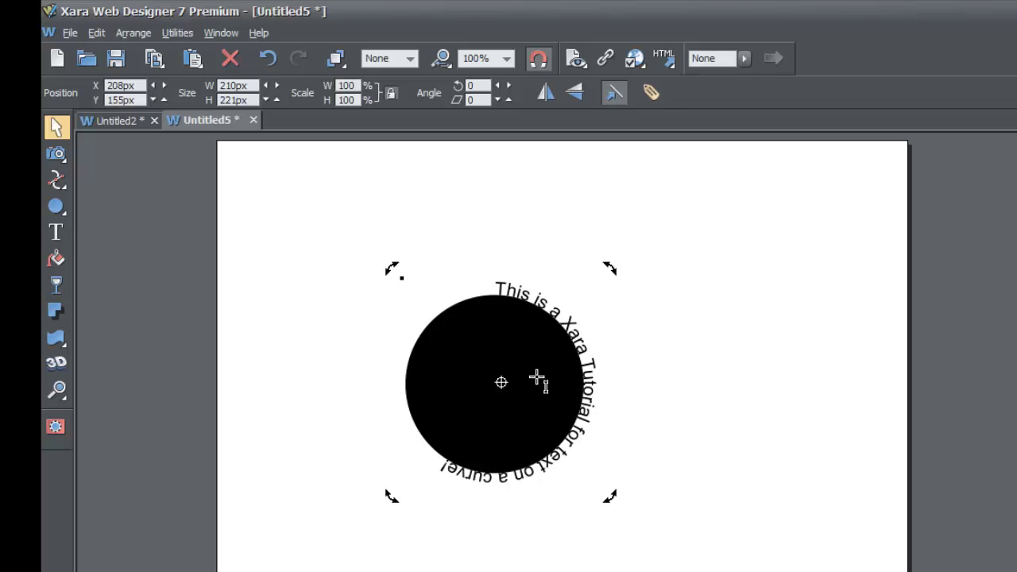
pyautogui.press('F8')
pyautogui.click(51, 129)
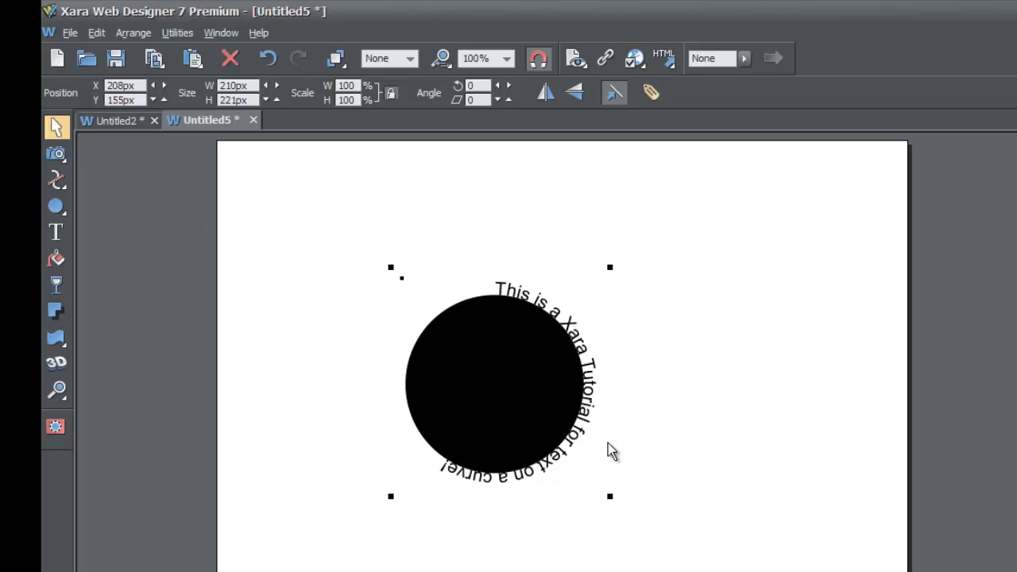
pyautogui.click(541, 390)
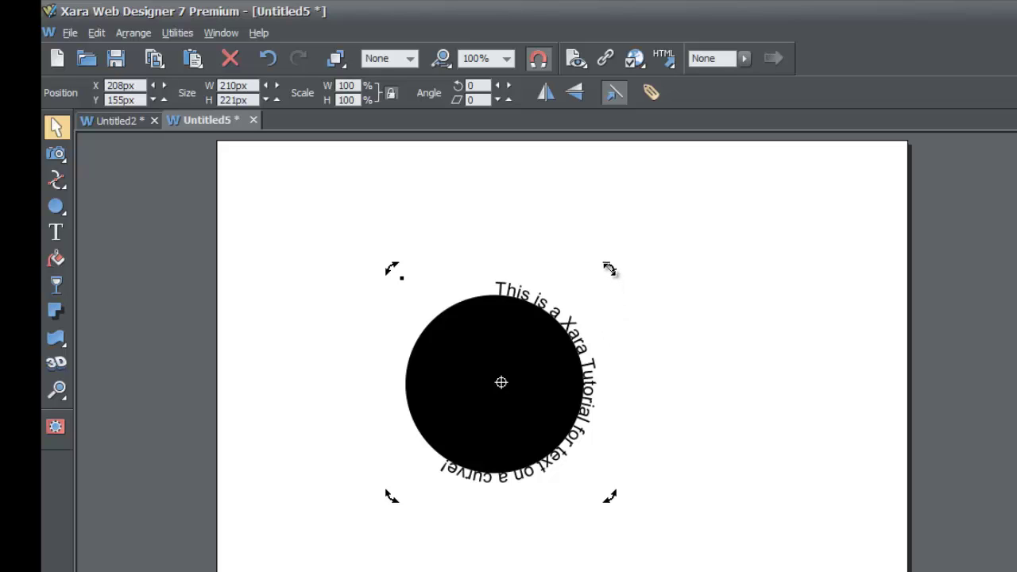
pyautogui.moveTo(609, 269); pyautogui.dragTo(457, 354)
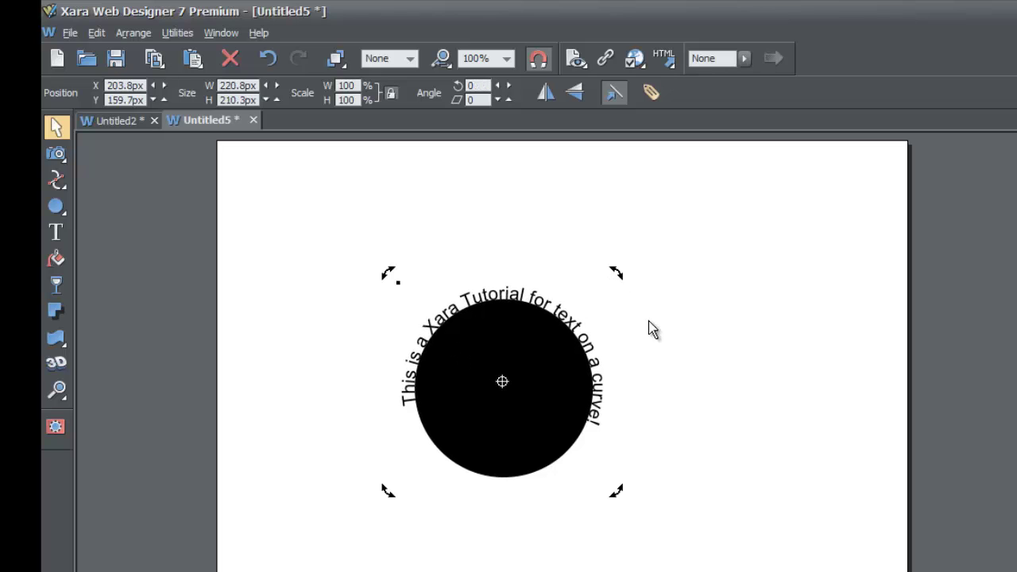
pyautogui.click(662, 344)
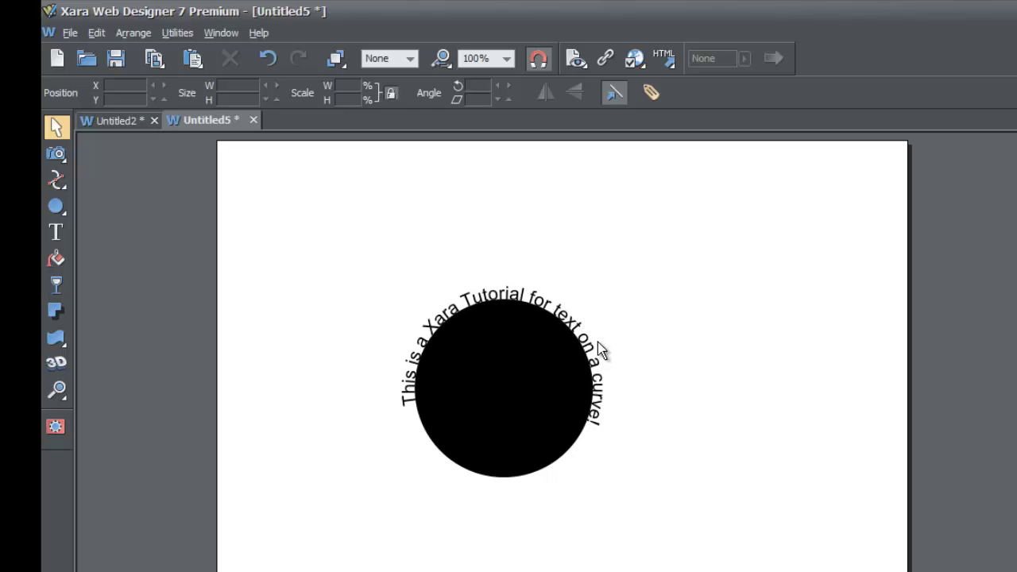
pyautogui.click(554, 328)
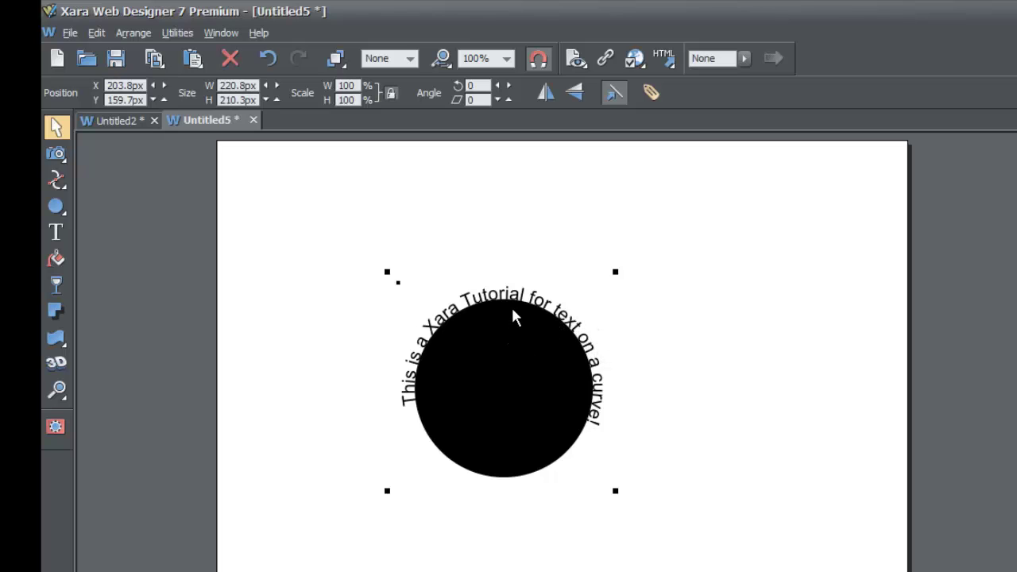
pyautogui.rightClick(499, 356)
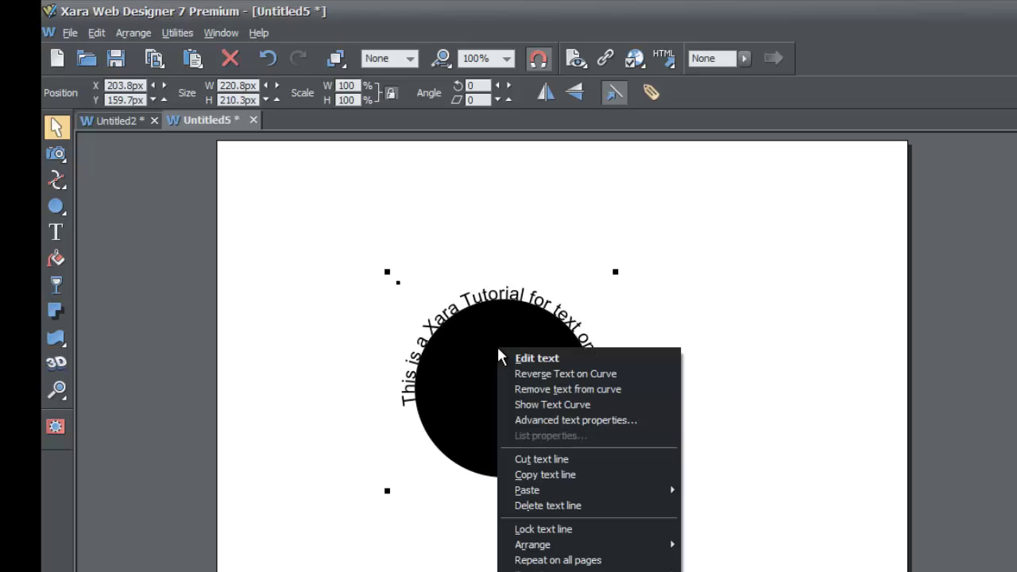
pyautogui.click(732, 304)
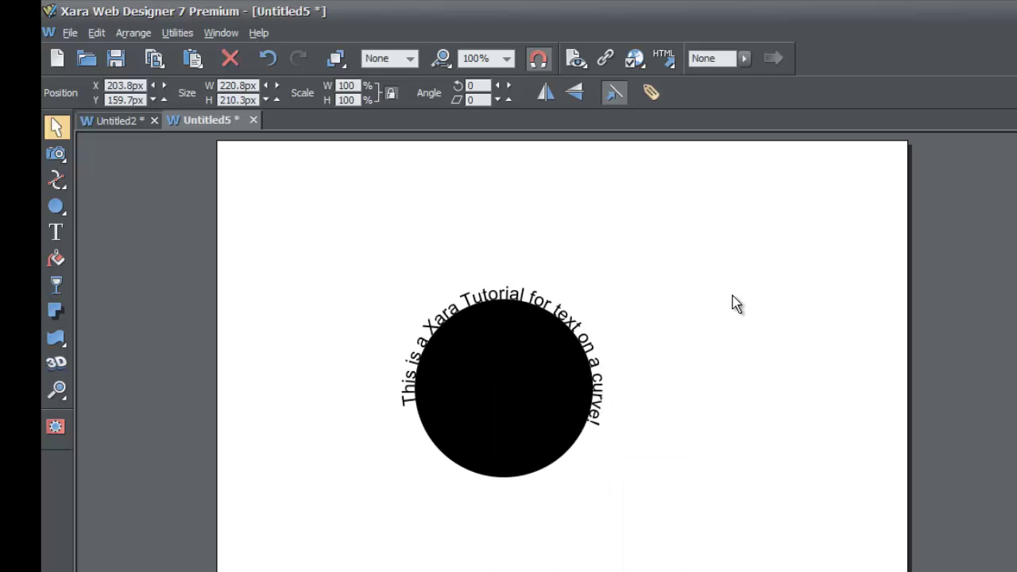
# Step: Move the circle with its text to about X 198 px, Y 128.7 px, reverse the text on the curve and deselect the object
pyautogui.click(529, 358)
pyautogui.moveTo(530, 358); pyautogui.dragTo(480, 329)
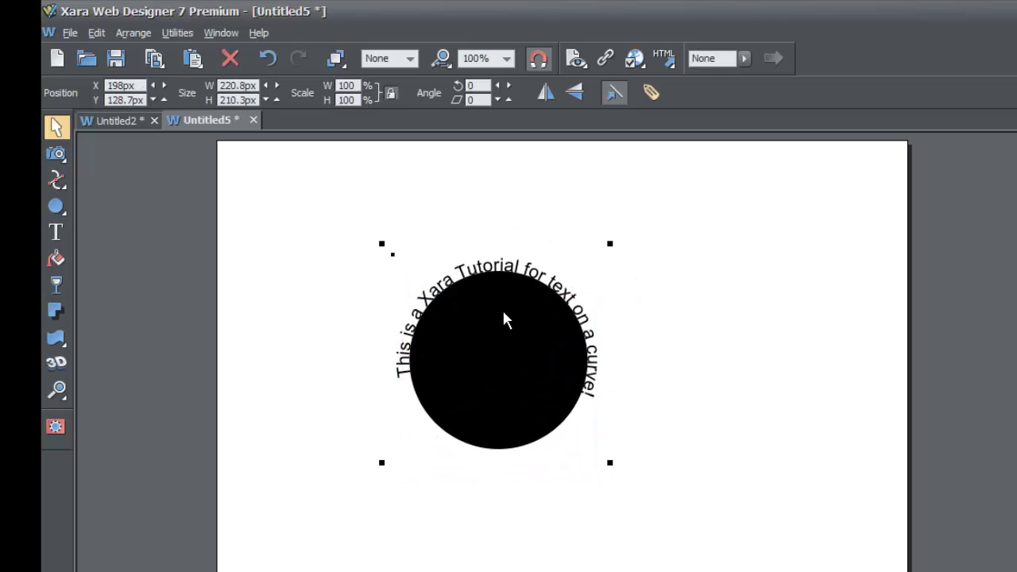
pyautogui.rightClick(504, 313)
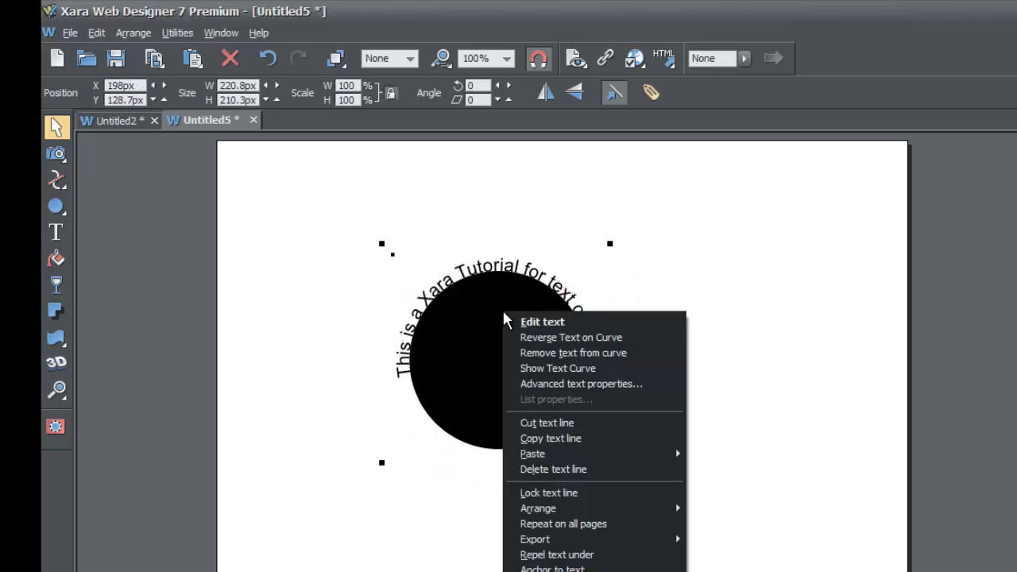
pyautogui.click(551, 340)
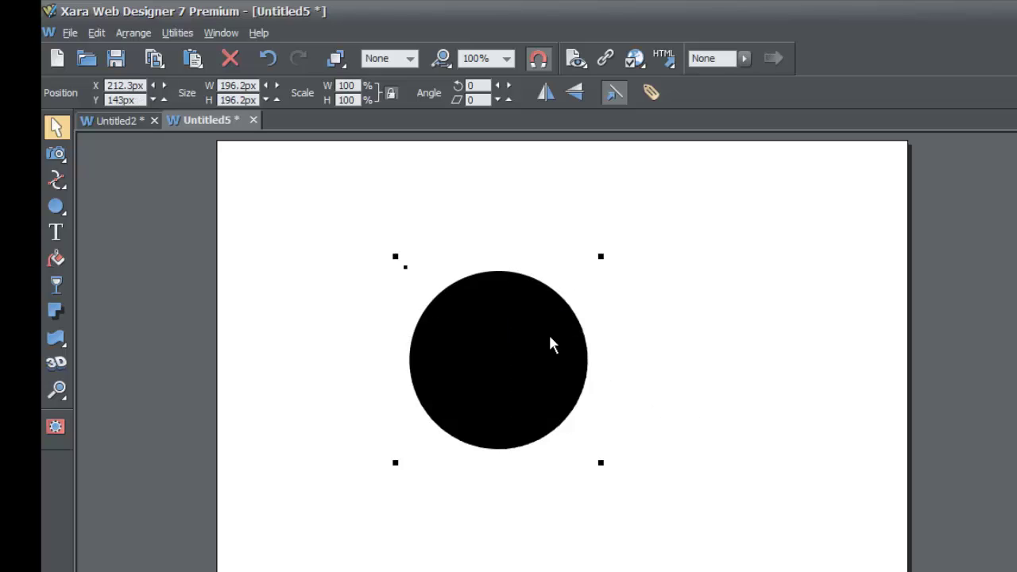
pyautogui.click(732, 349)
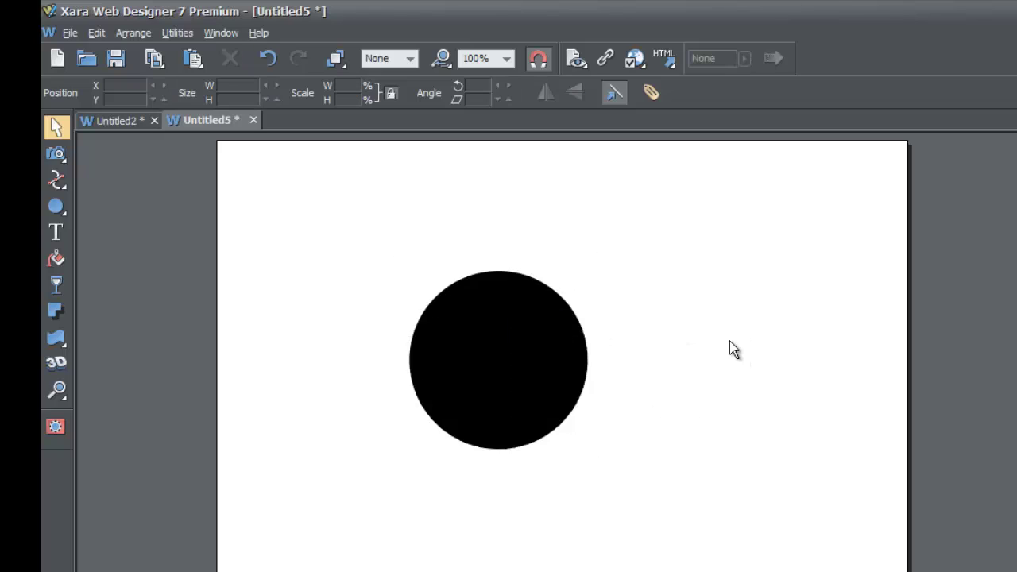
# Step: Move the circle with its text to about X 207 px, Y 125 px and reverse the text onto the outside of the curve
pyautogui.click(504, 295)
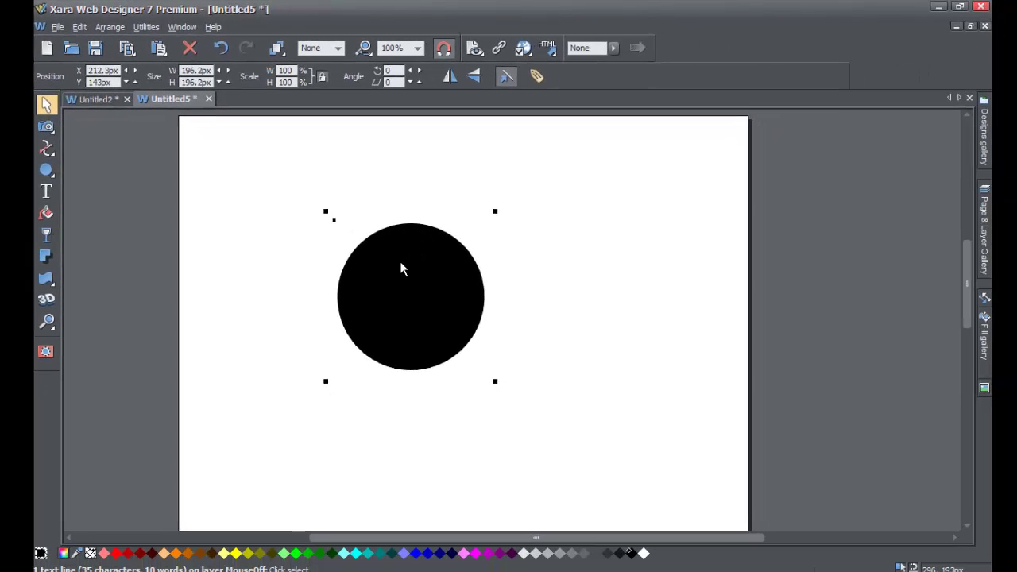
pyautogui.moveTo(414, 296); pyautogui.dragTo(401, 264)
pyautogui.rightClick(401, 256)
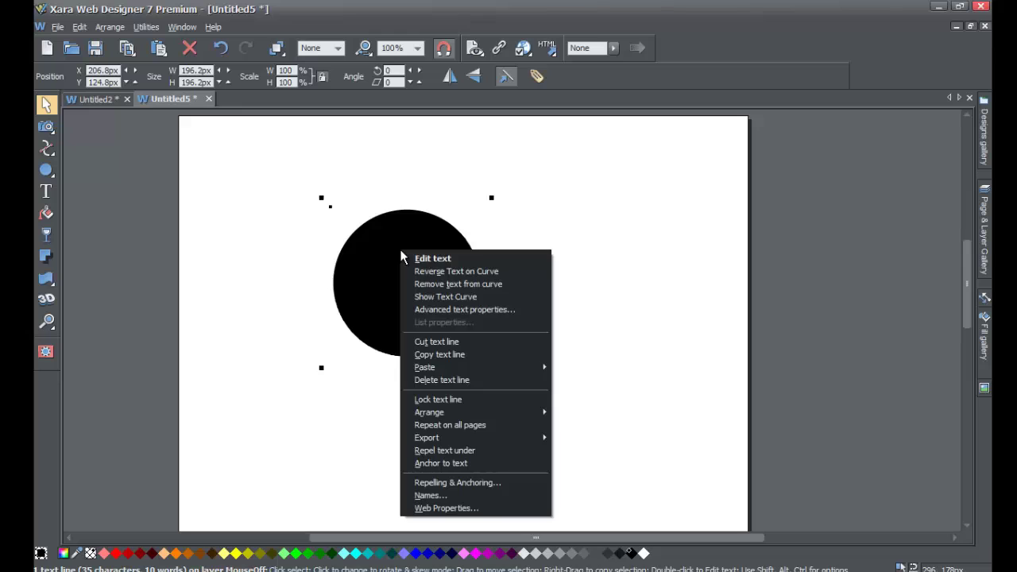
pyautogui.click(434, 276)
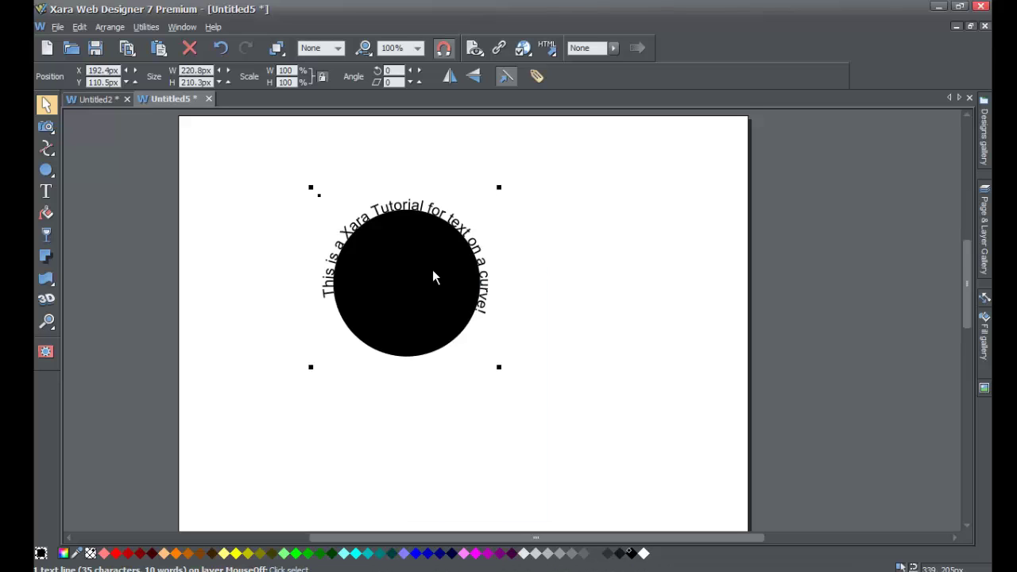
pyautogui.click(512, 257)
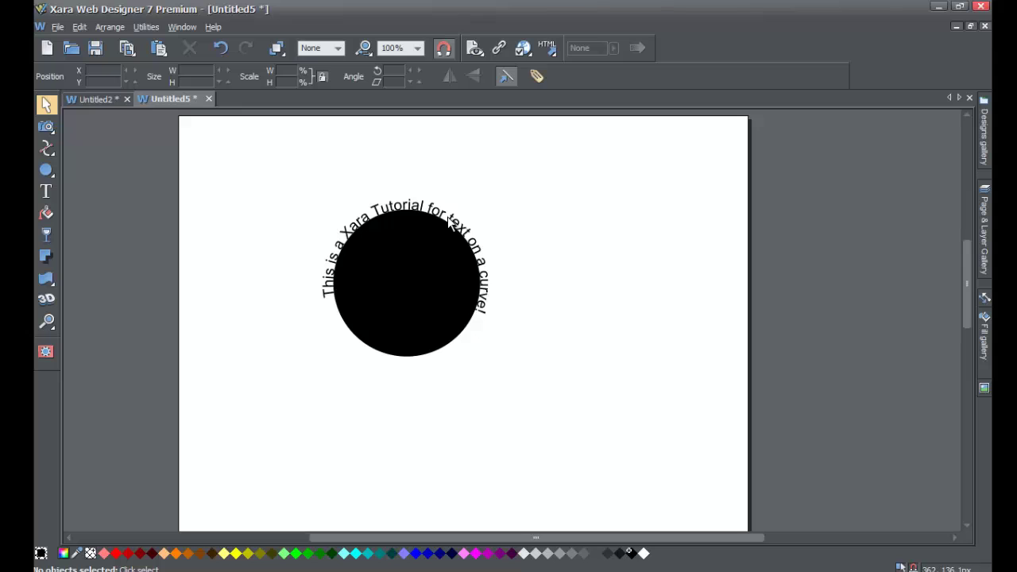
# Step: Change the fill color of the entire text line around the circle to white (ffffff)
pyautogui.doubleClick(453, 225)
pyautogui.hotkey('ctrl', 'a')
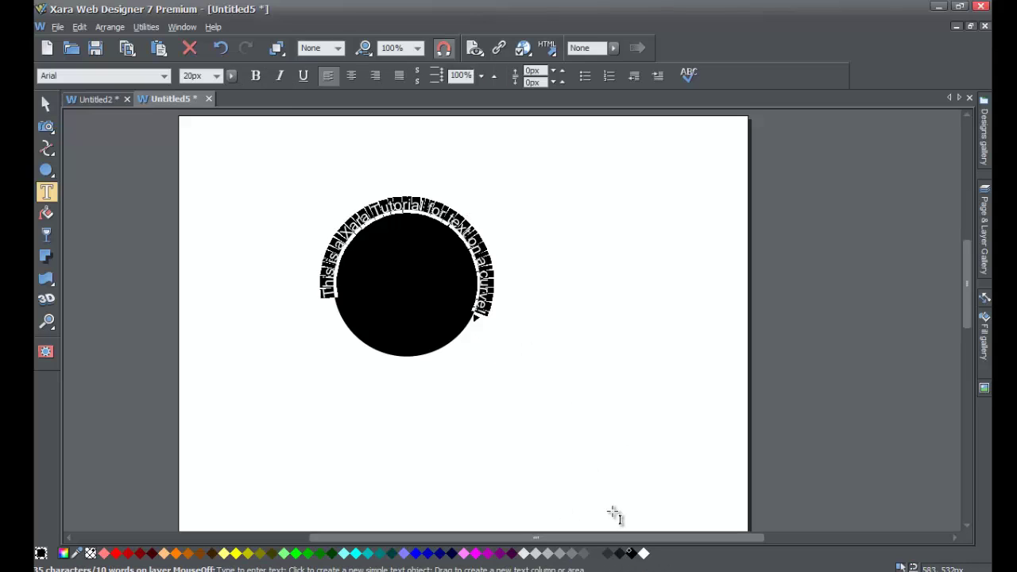
pyautogui.click(64, 554)
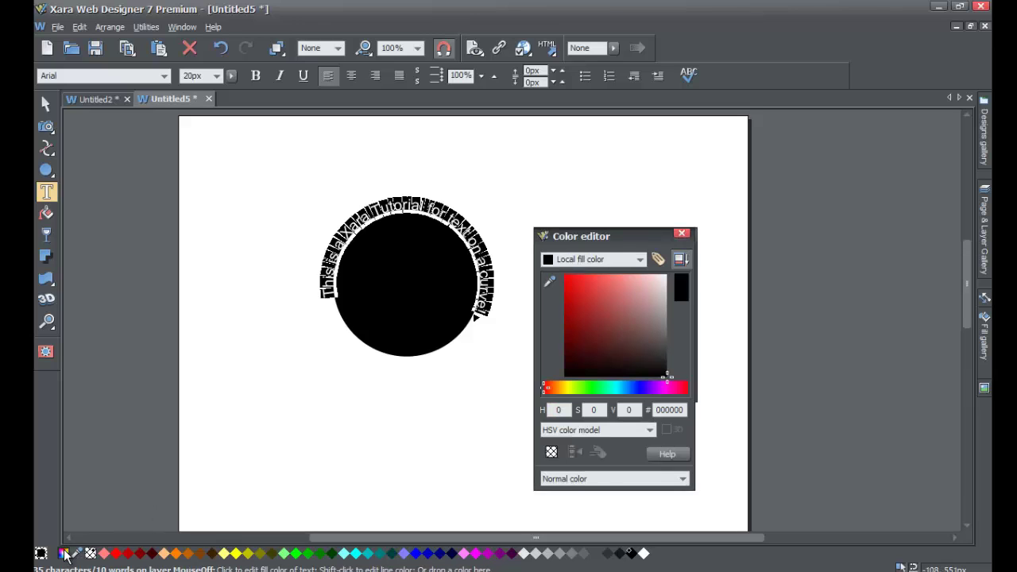
pyautogui.click(573, 285)
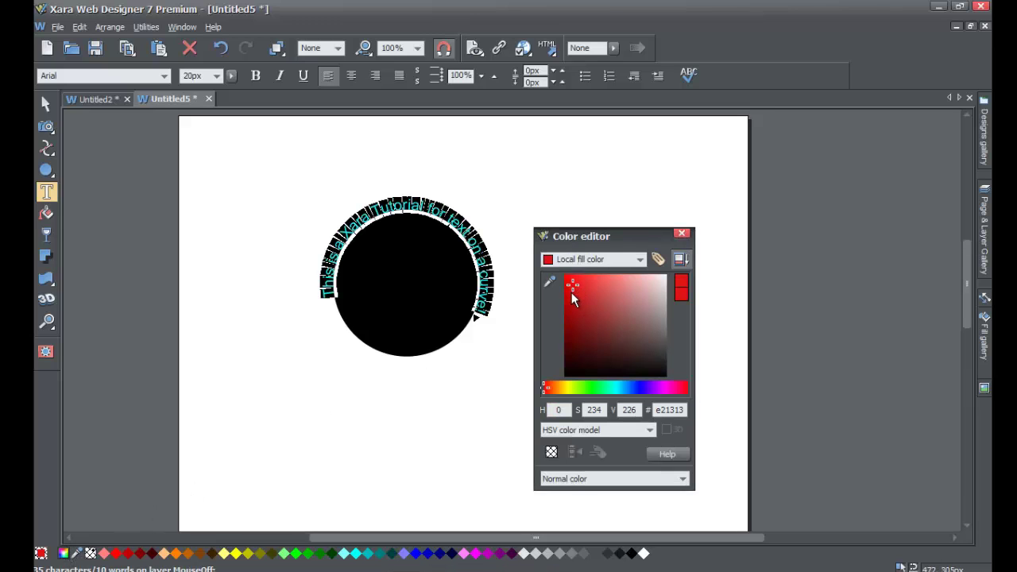
pyautogui.moveTo(572, 285)
pyautogui.mouseDown()
pyautogui.moveTo(651, 285)
pyautogui.moveTo(683, 262)
pyautogui.mouseUp()
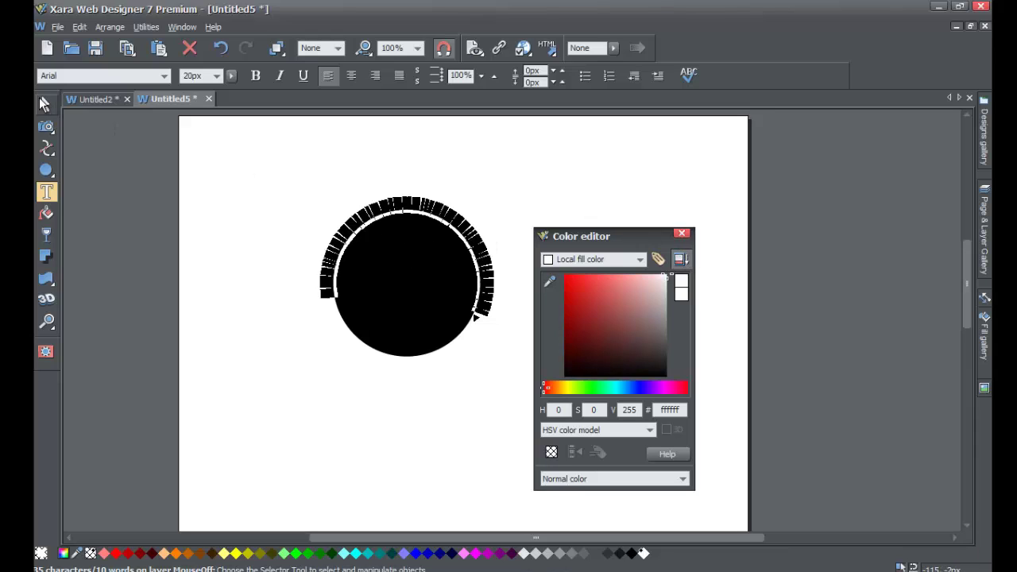
pyautogui.click(44, 104)
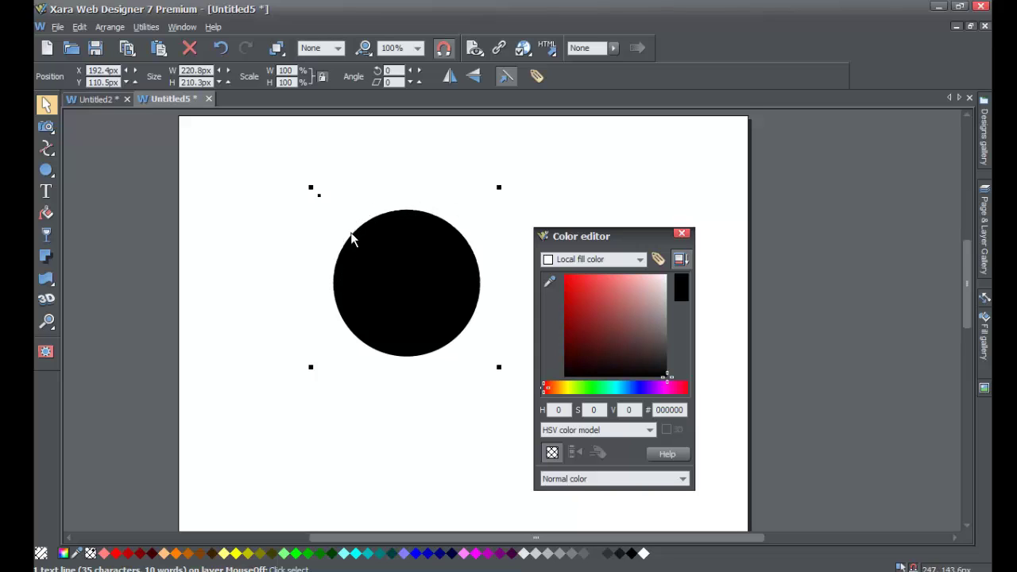
# Step: Reverse the white text onto the inside of the circle and move the combined object to about X 195 px, Y 95 px
pyautogui.moveTo(423, 275)
pyautogui.mouseDown()
pyautogui.moveTo(447, 259)
pyautogui.moveTo(608, 237)
pyautogui.moveTo(779, 246)
pyautogui.moveTo(837, 260)
pyautogui.moveTo(850, 284)
pyautogui.moveTo(511, 275)
pyautogui.moveTo(445, 286)
pyautogui.moveTo(422, 272)
pyautogui.moveTo(429, 268)
pyautogui.mouseUp()
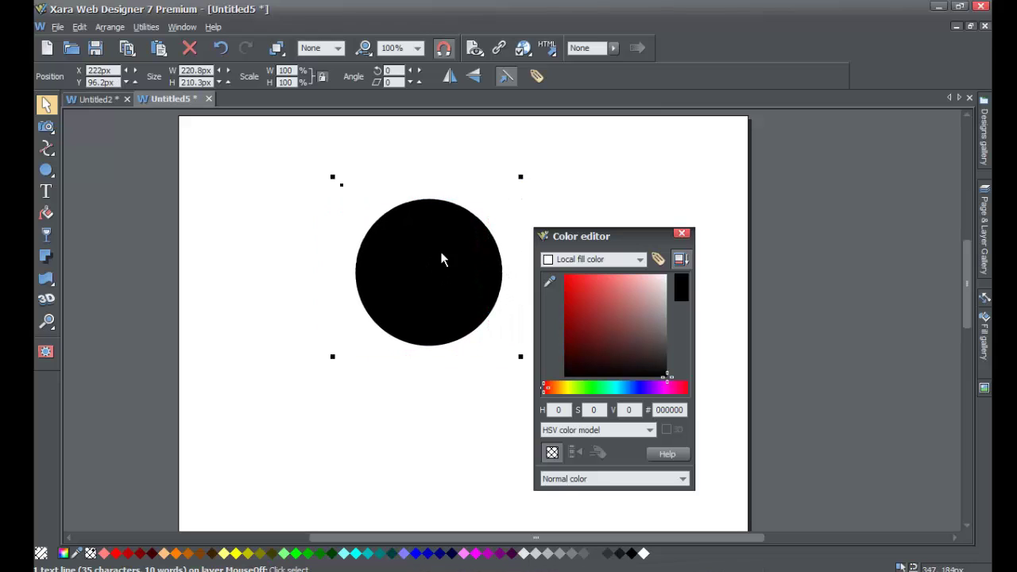
pyautogui.rightClick(427, 235)
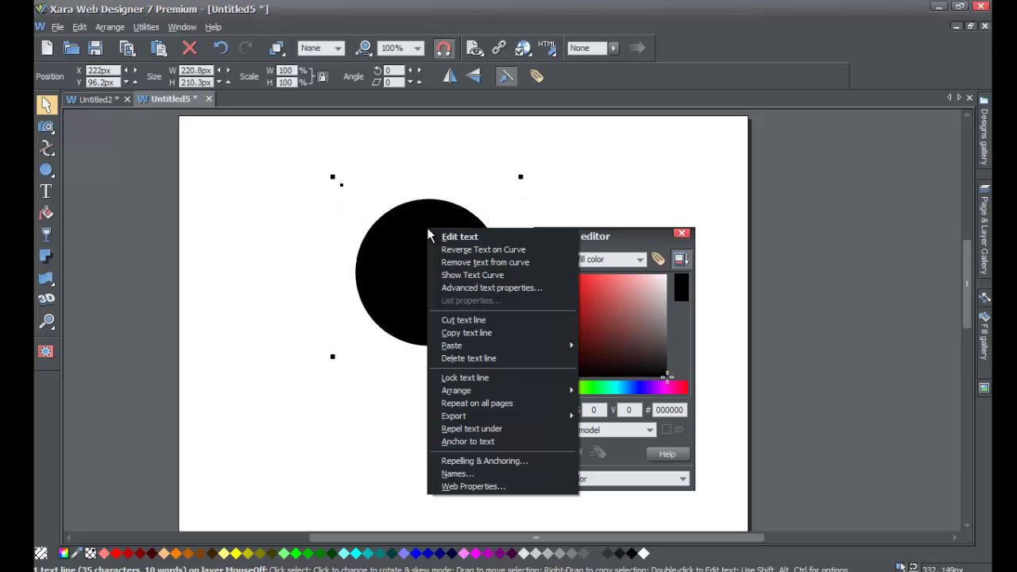
pyautogui.click(452, 249)
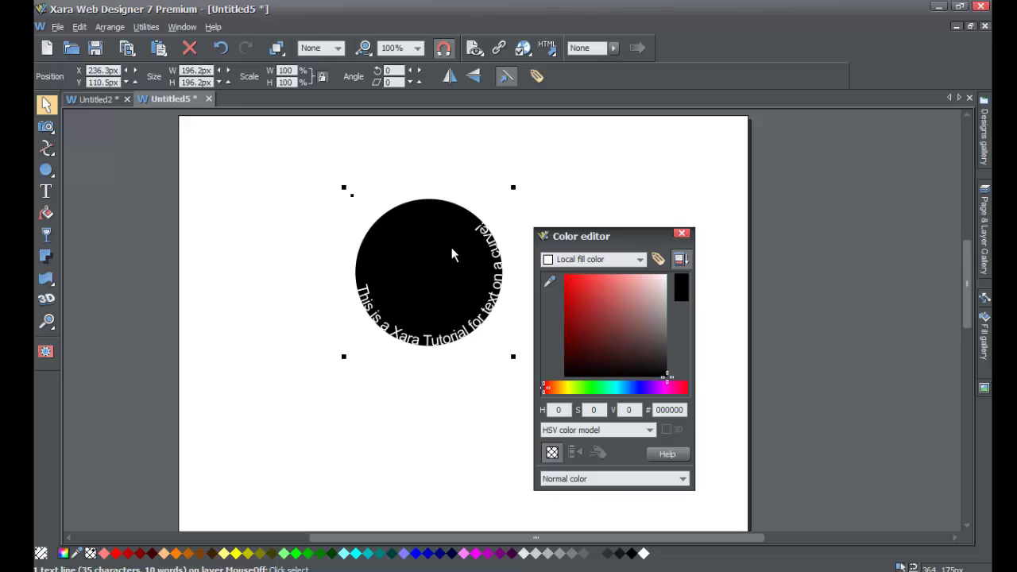
pyautogui.moveTo(453, 266); pyautogui.dragTo(420, 254)
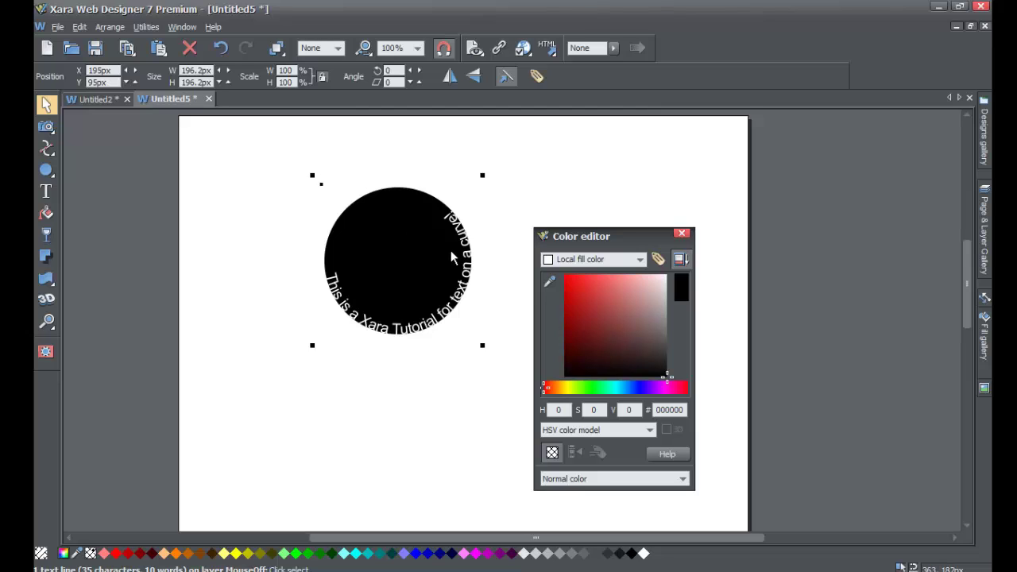
# Step: Recolor the entire text line inside the circle to lime green (a5ff00)
pyautogui.doubleClick(436, 329)
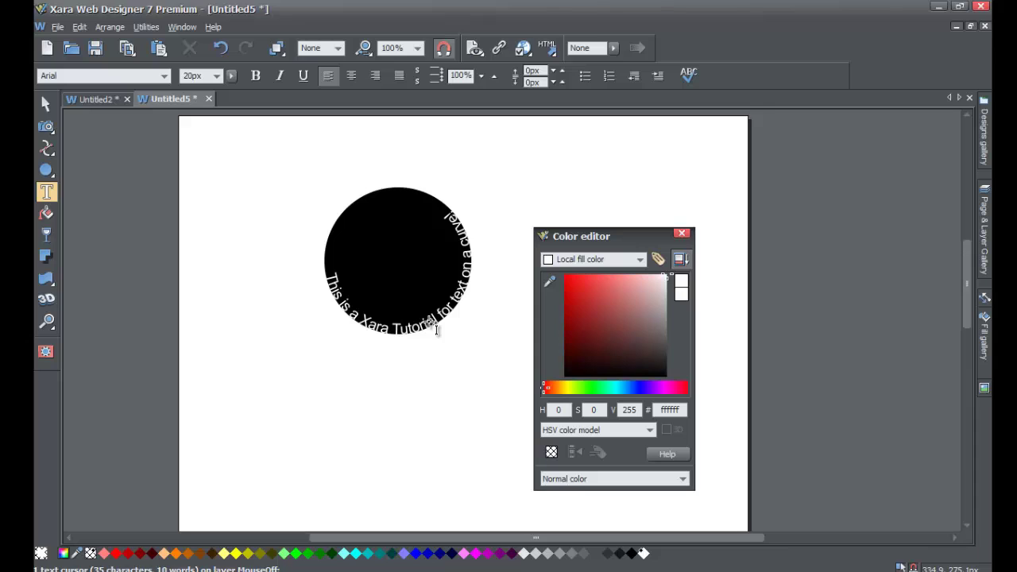
pyautogui.hotkey('ctrl', 'a')
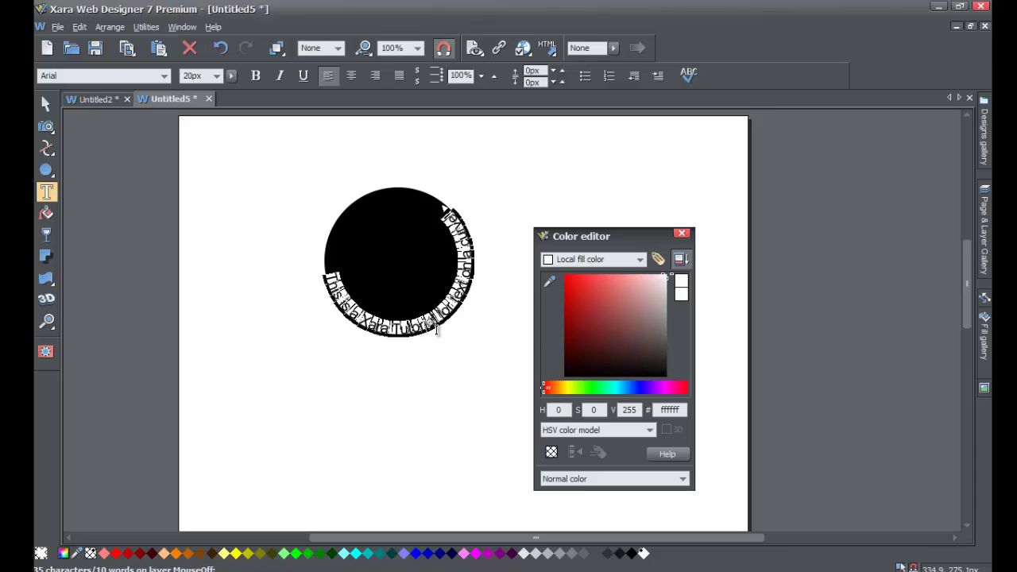
pyautogui.click(576, 387)
pyautogui.moveTo(588, 314); pyautogui.dragTo(562, 272)
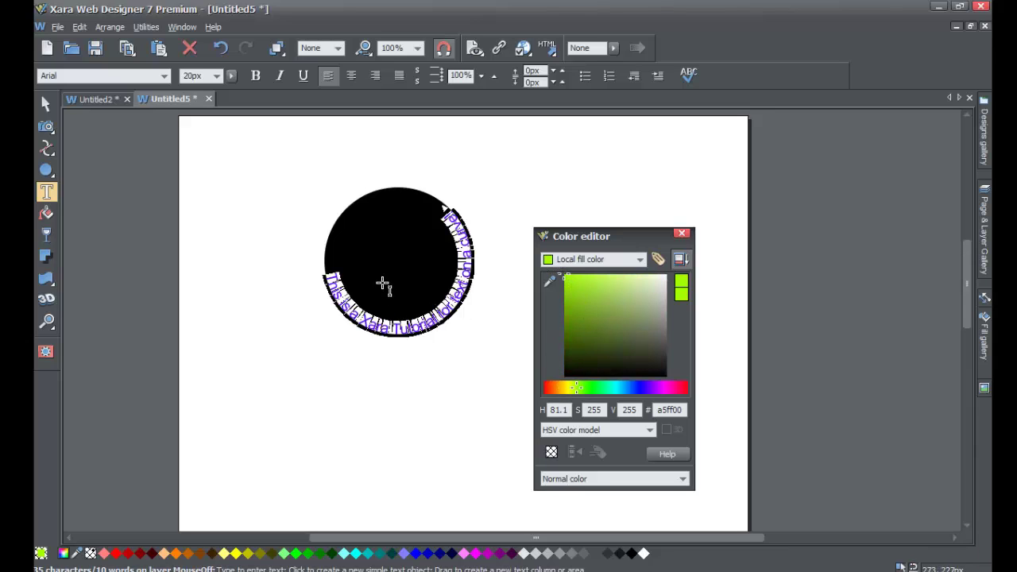
pyautogui.click(49, 104)
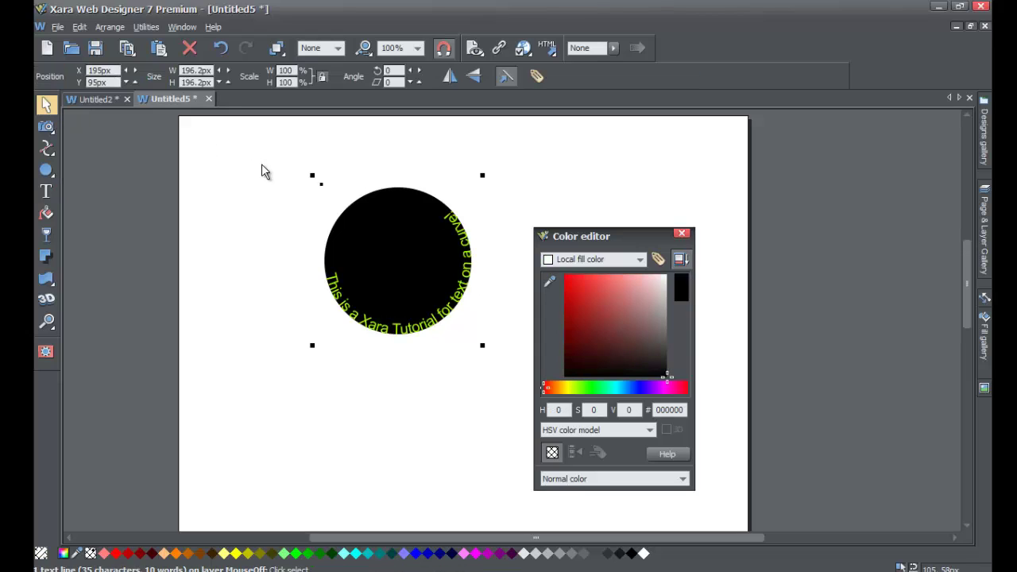
# Step: Reverse the green text on the curve so it runs around the circle's outside, and deselect the object
pyautogui.rightClick(403, 254)
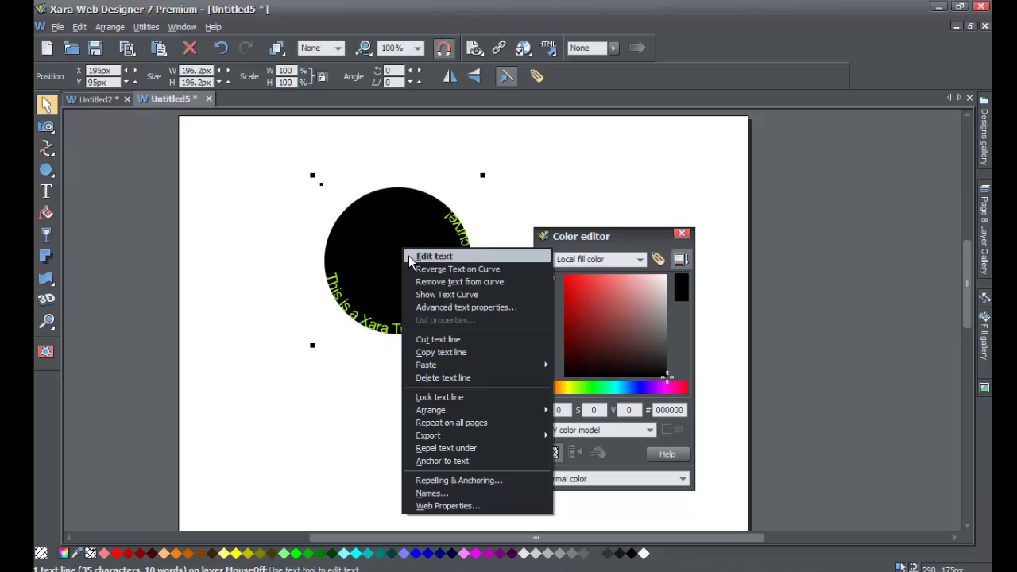
pyautogui.click(429, 271)
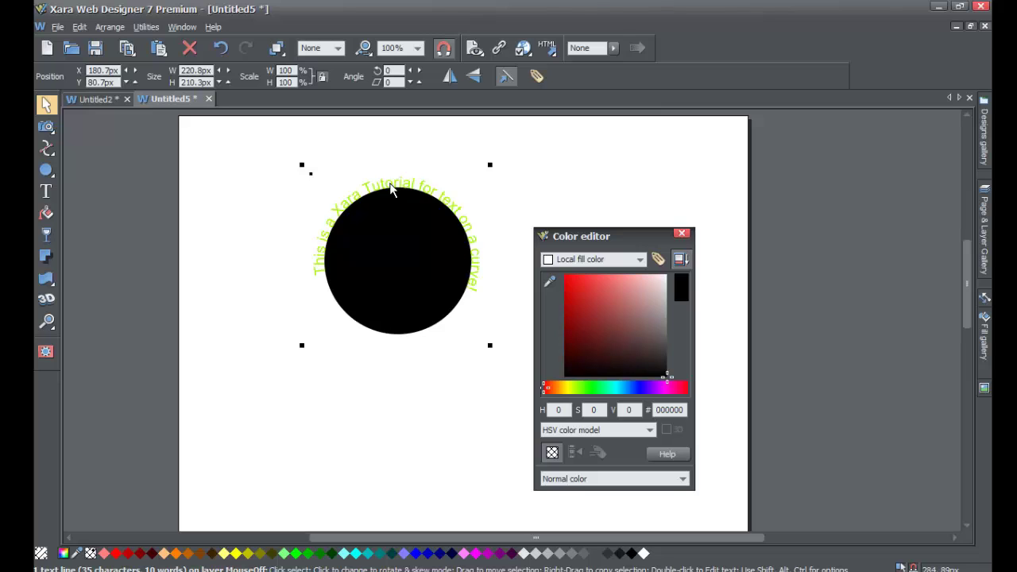
pyautogui.moveTo(51, 183)
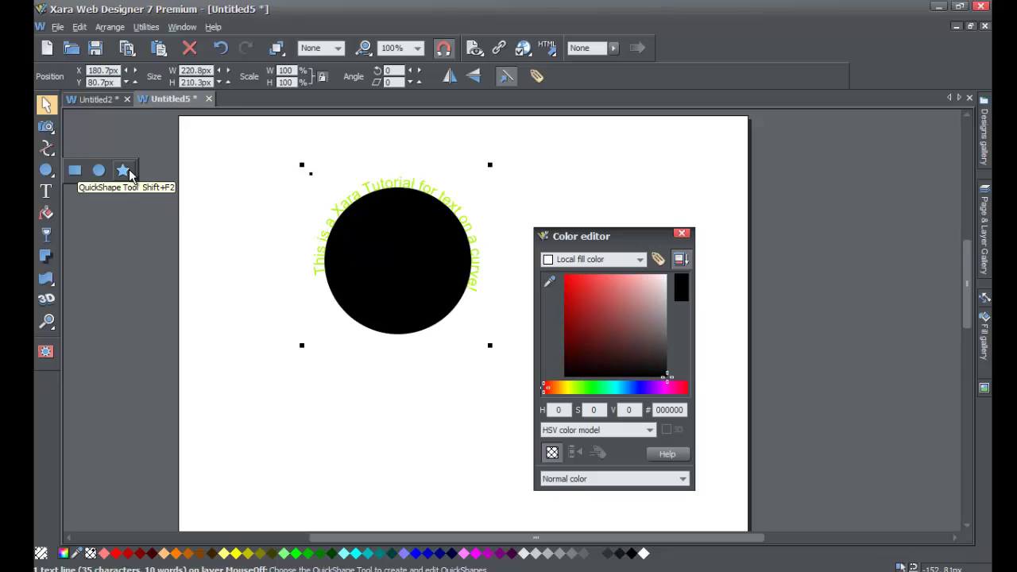
pyautogui.click(291, 310)
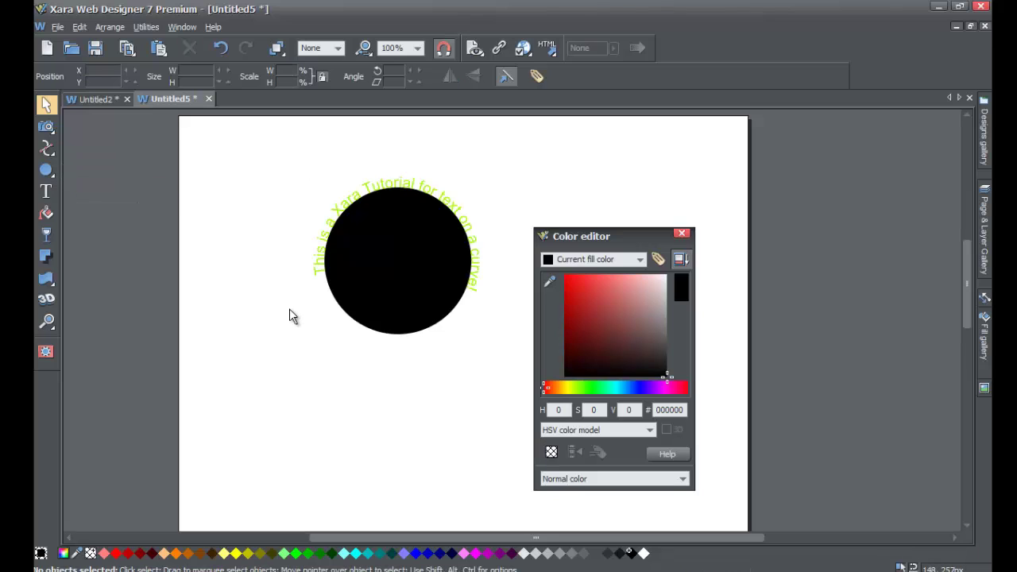